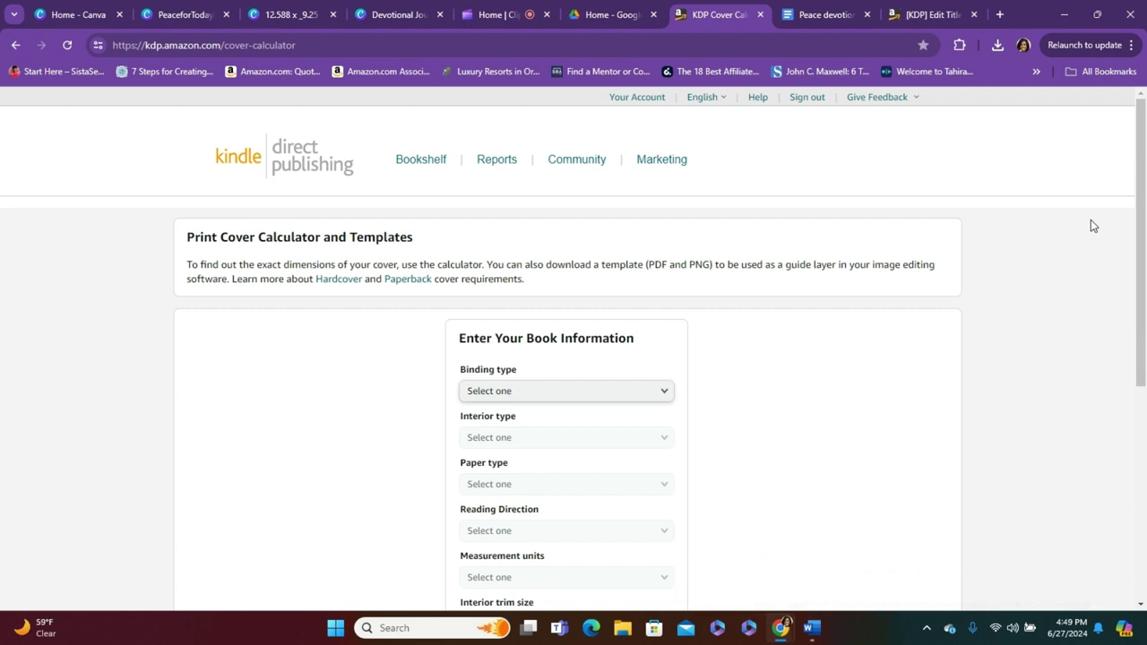
Set the calculator to Hardcover binding, Black & white interior and White paper.
{"action": "left_click", "coordinate": [708, 98]}
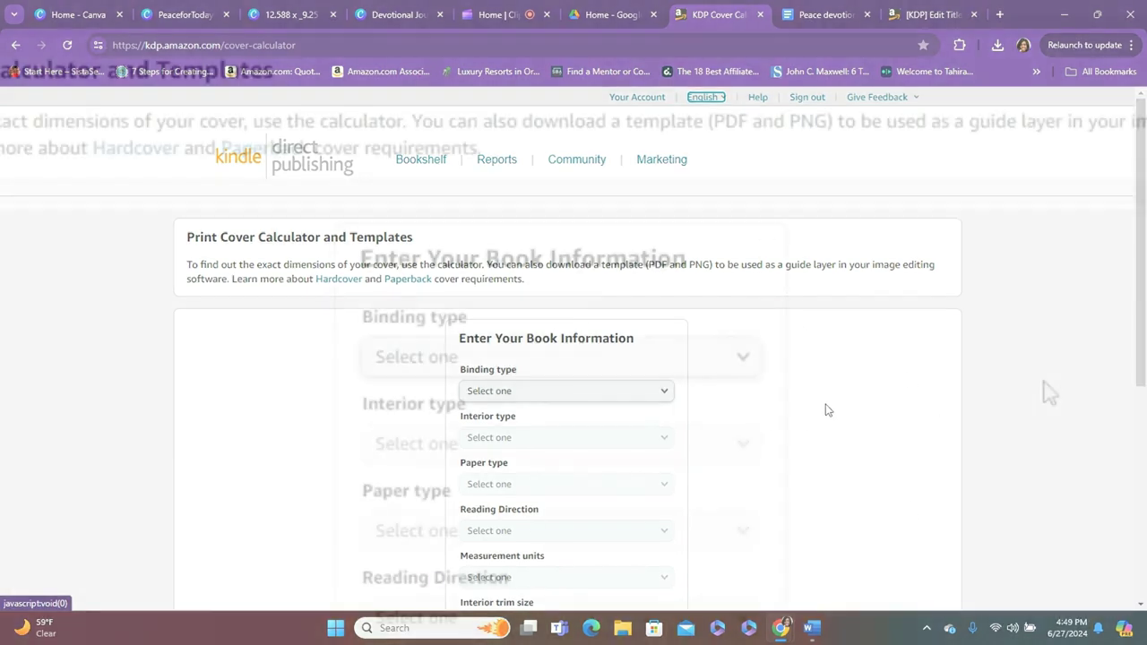
{"action": "left_click", "coordinate": [662, 394]}
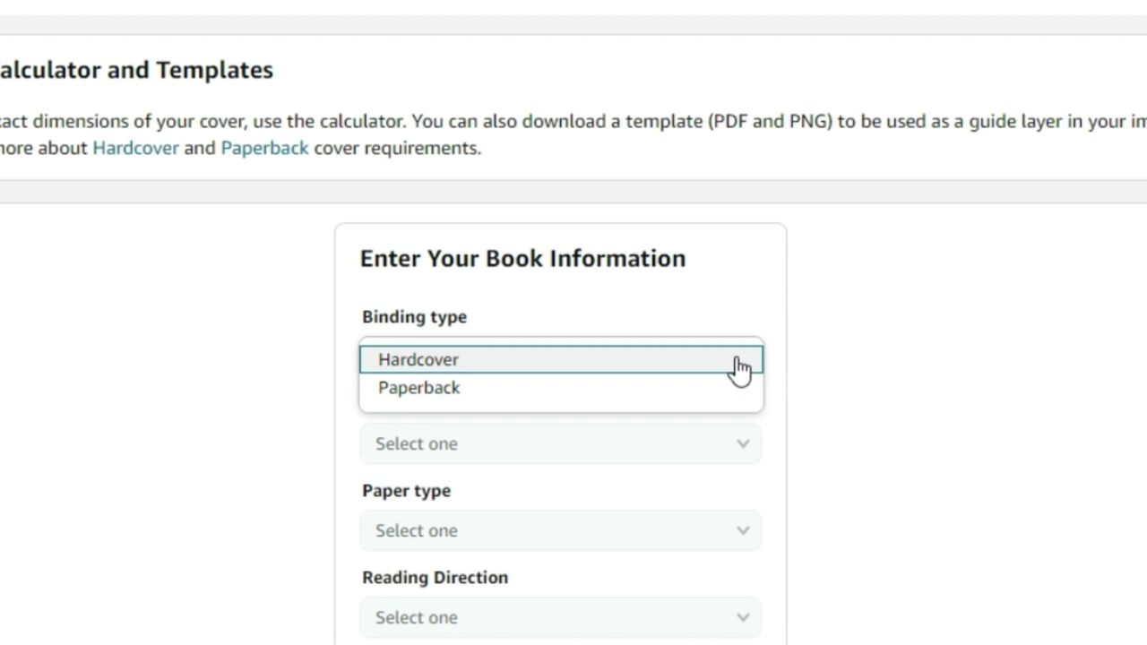
{"action": "left_click", "coordinate": [654, 368]}
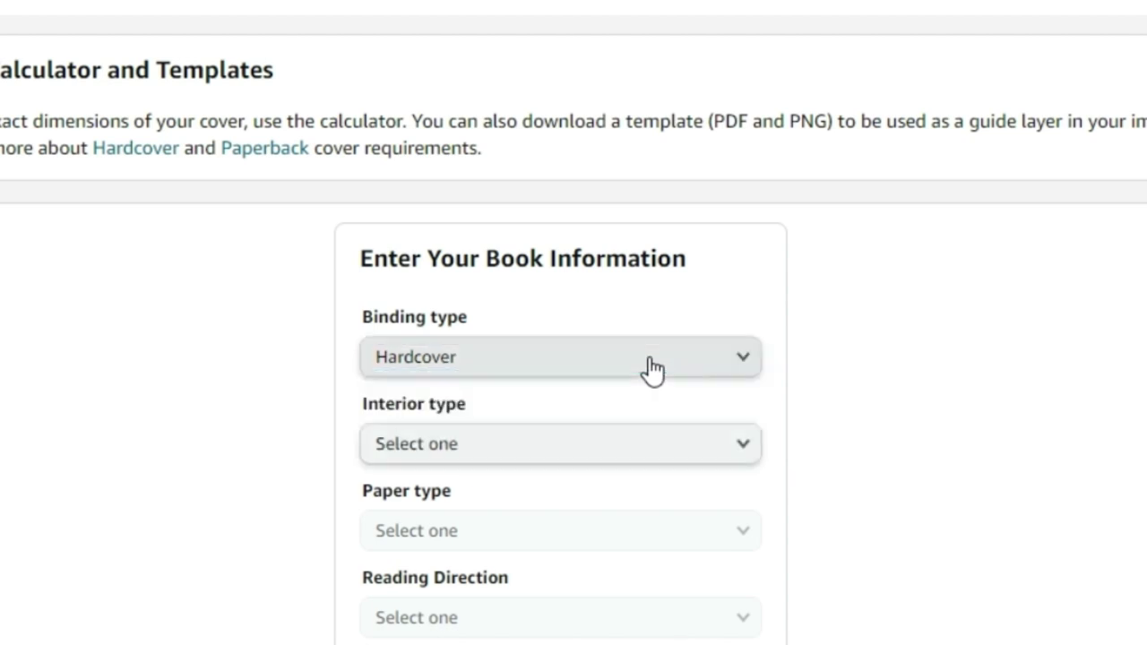
{"action": "left_click", "coordinate": [735, 443]}
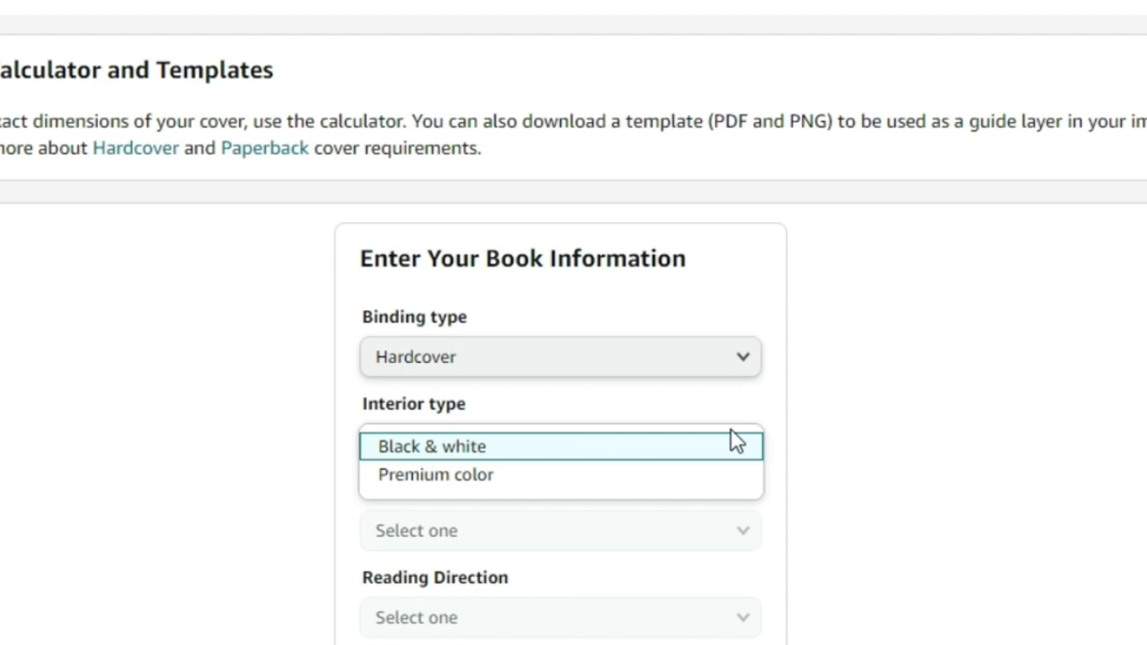
{"action": "left_click", "coordinate": [696, 448]}
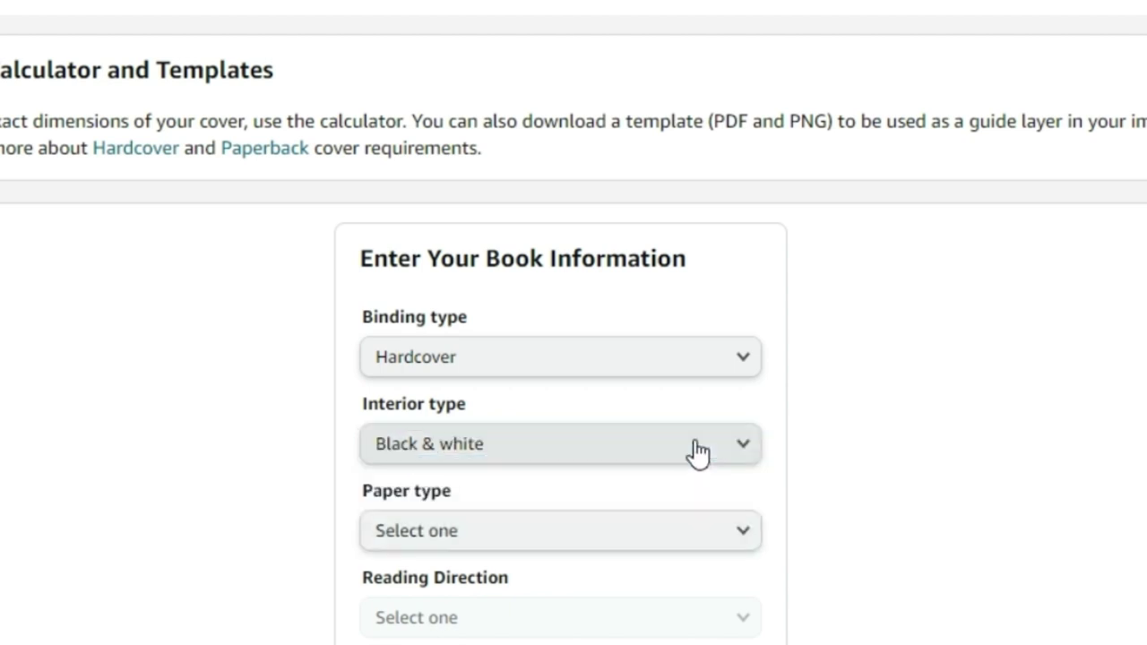
{"action": "left_click", "coordinate": [751, 548]}
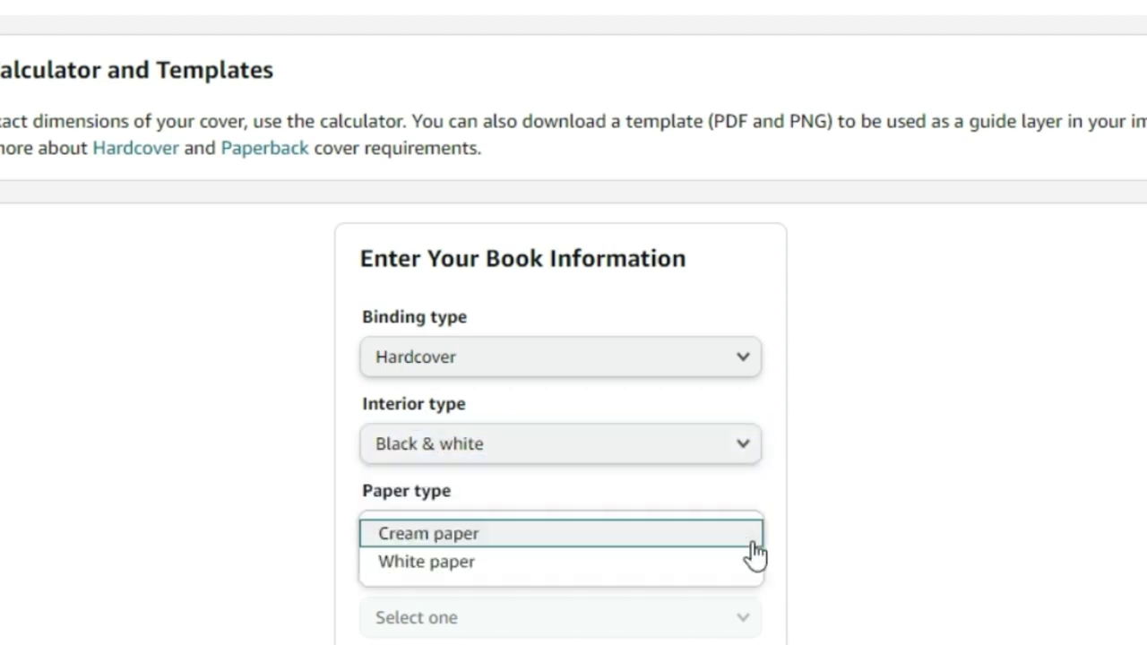
{"action": "left_click", "coordinate": [583, 565]}
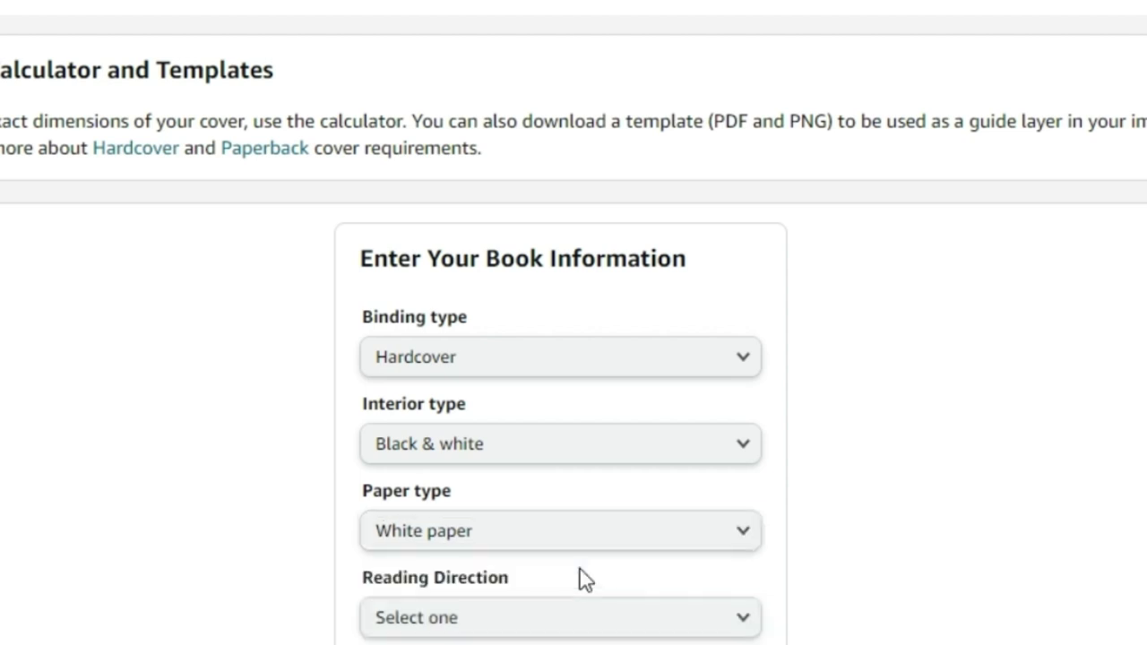
Choose Left to Right reading, Inches, a 6 x 9 in trim size and 128 pages.
{"action": "scroll", "coordinate": [573, 358], "scroll_direction": "down", "scroll_amount": 5}
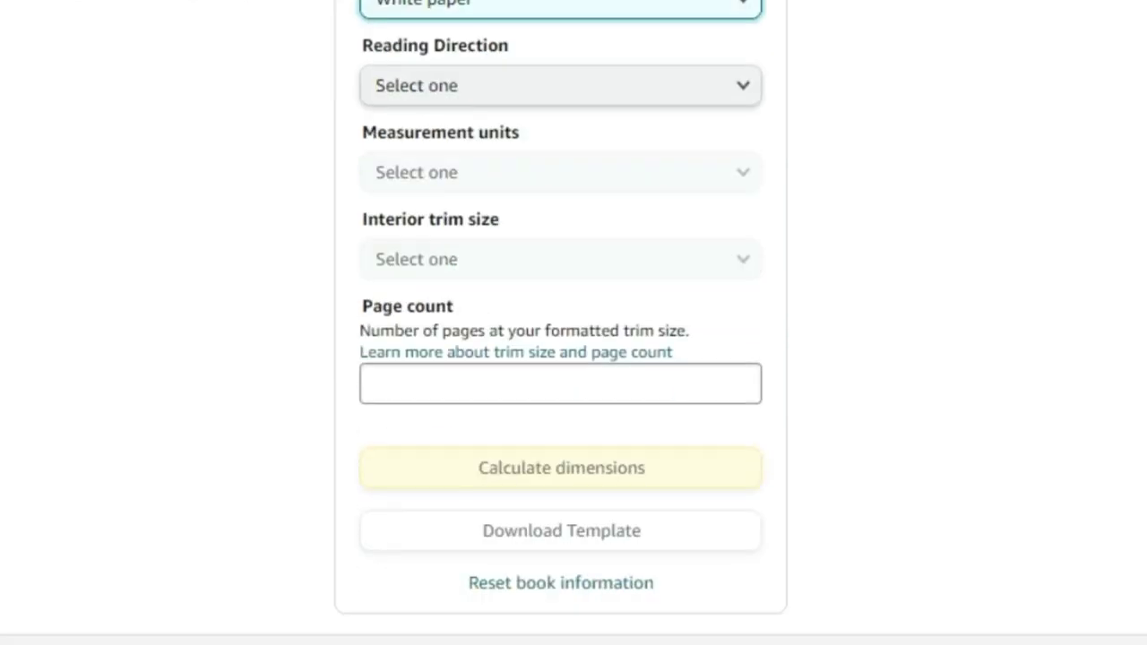
{"action": "left_click", "coordinate": [744, 97]}
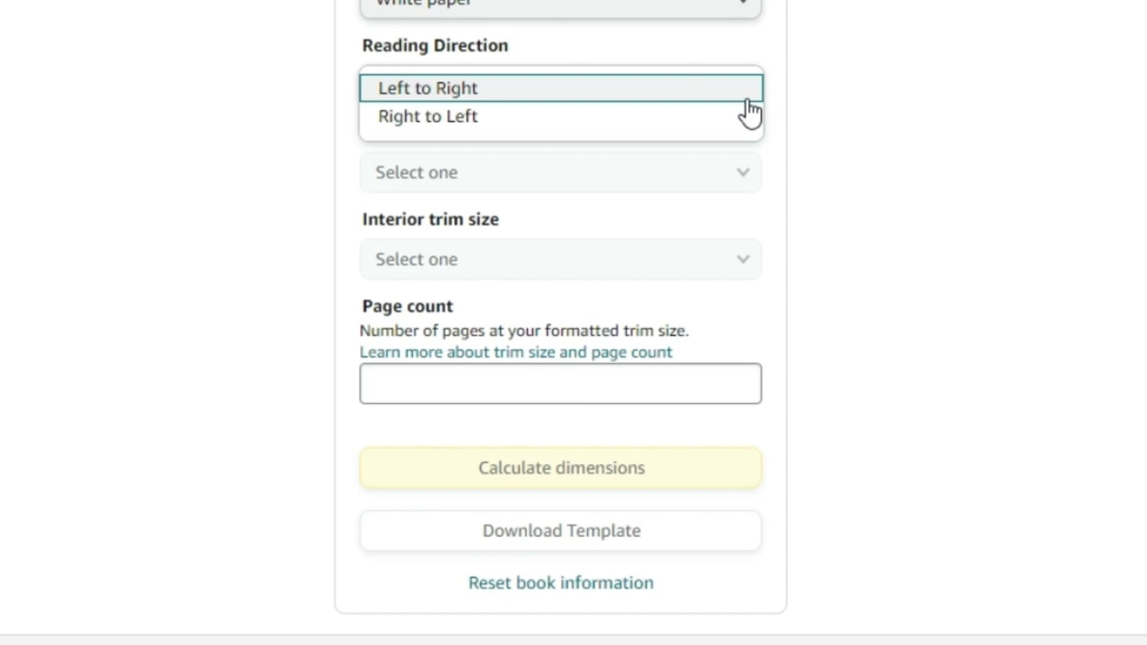
{"action": "left_click", "coordinate": [592, 103]}
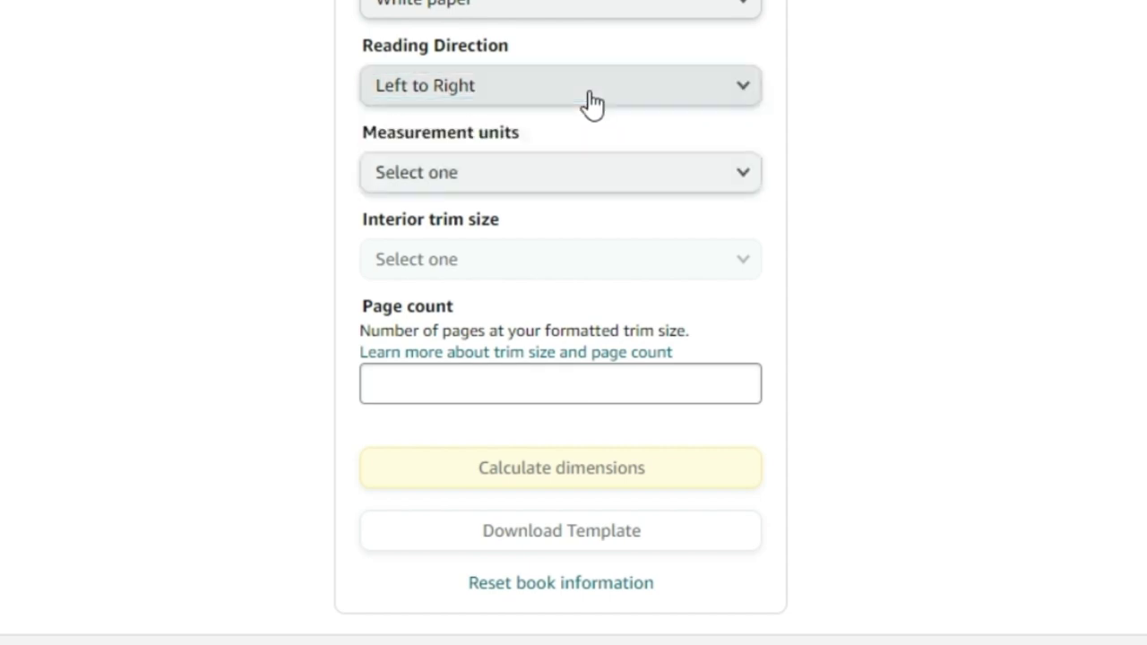
{"action": "left_click", "coordinate": [742, 179]}
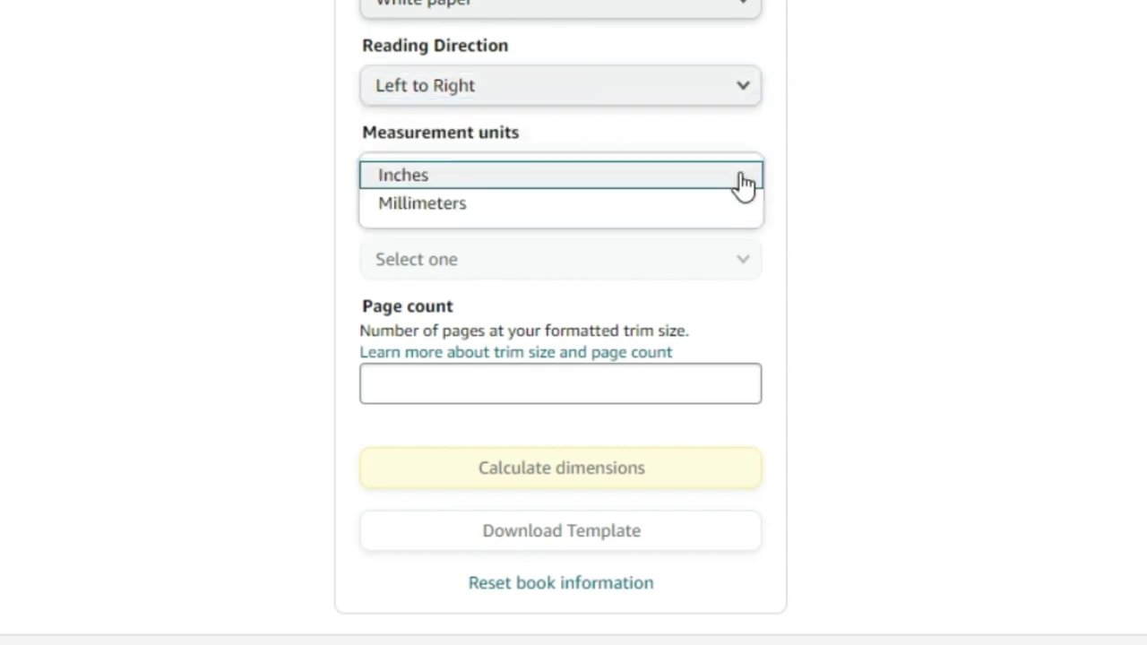
{"action": "left_click", "coordinate": [698, 178]}
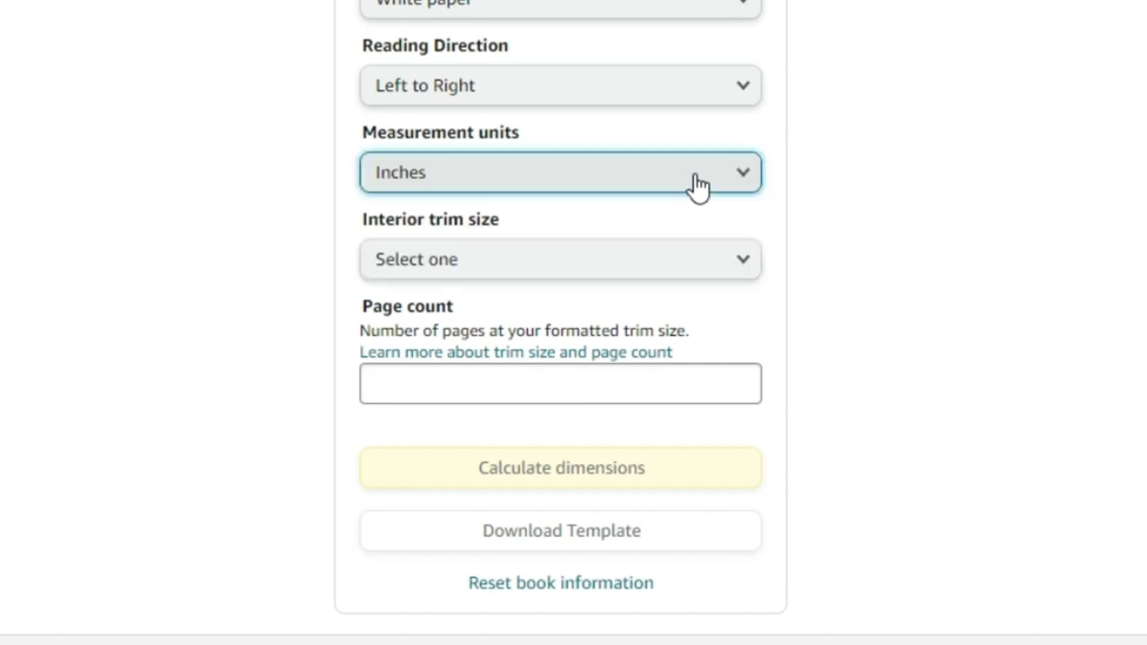
{"action": "left_click", "coordinate": [746, 268]}
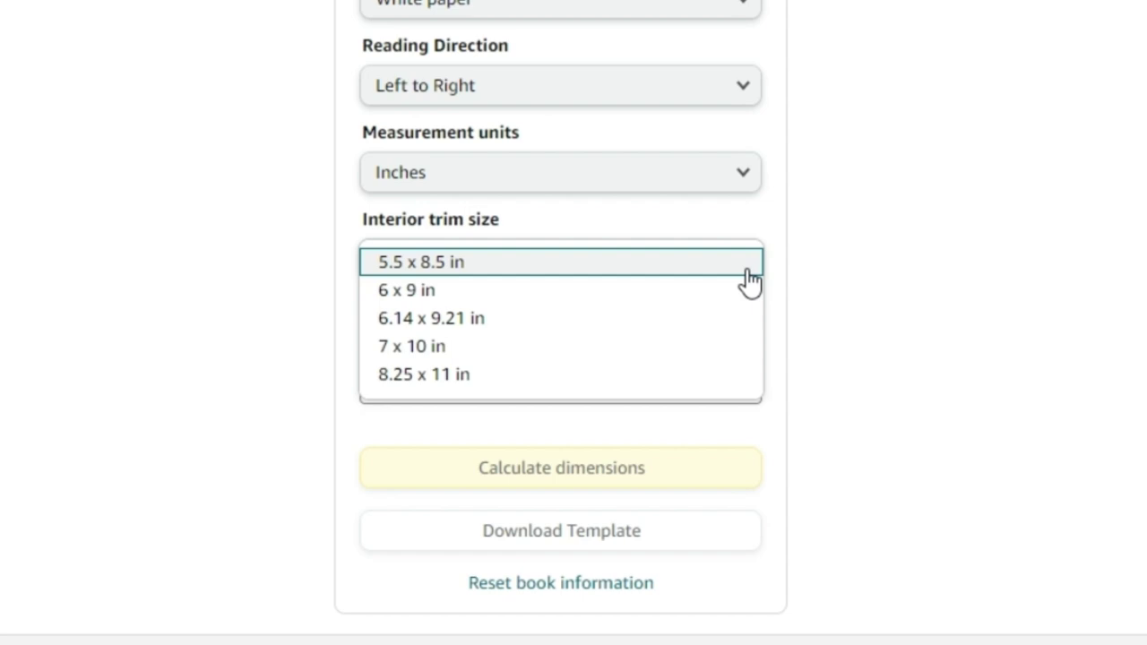
{"action": "left_click", "coordinate": [545, 301]}
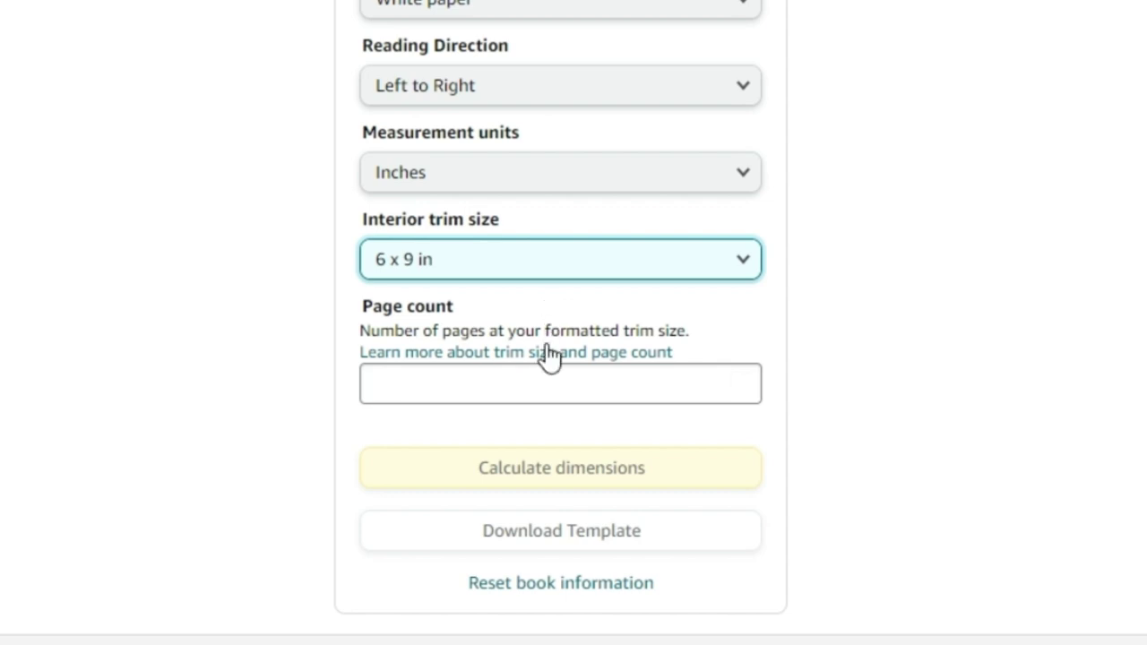
{"action": "left_click", "coordinate": [555, 380]}
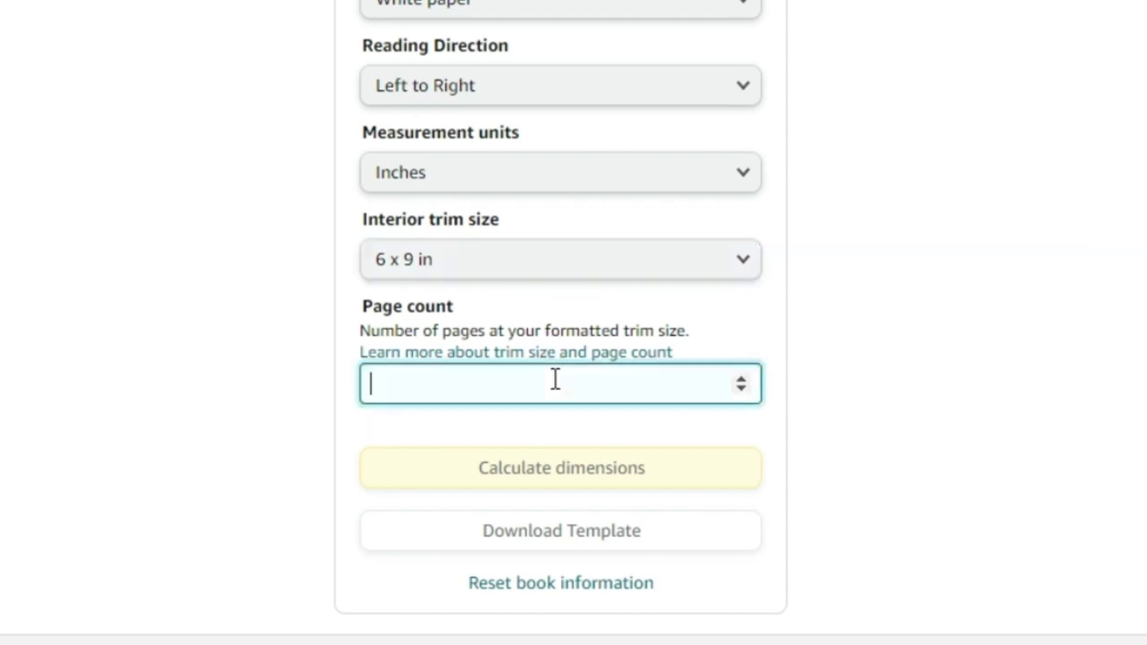
{"action": "type", "text": "128"}
{"action": "left_click", "coordinate": [847, 432]}
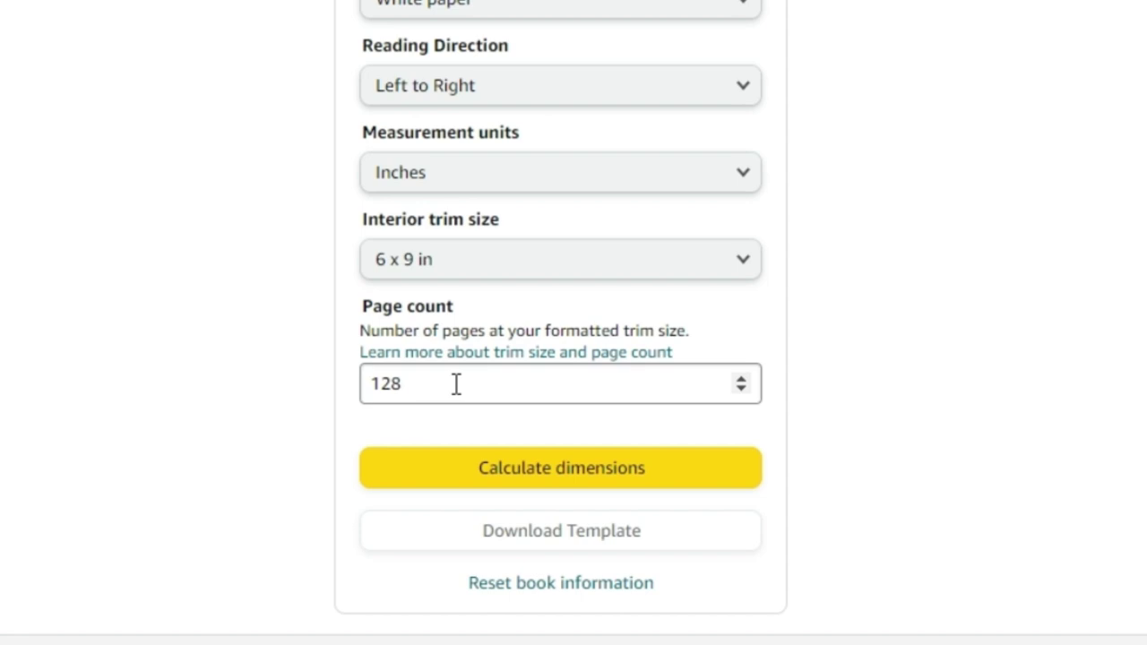
Calculate the dimensions and check the Full Cover result: 14.052 × 10.417 in, 0.477 in spine.
{"action": "left_click", "coordinate": [525, 468]}
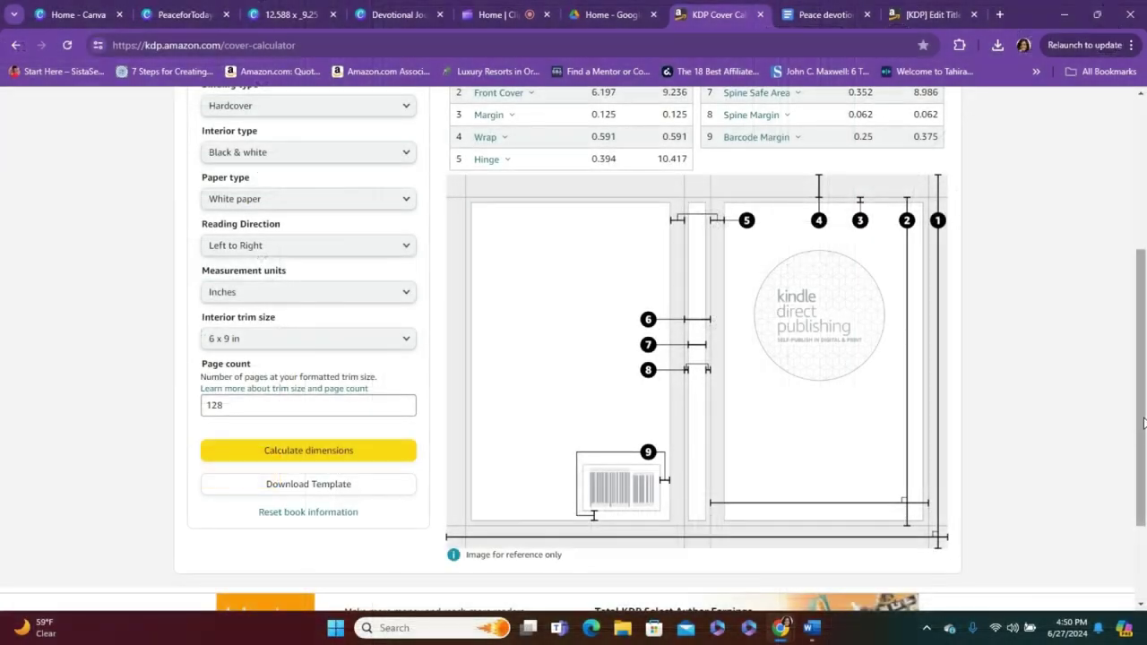
{"action": "left_click_drag", "start_coordinate": [1144, 422], "coordinate": [1144, 397]}
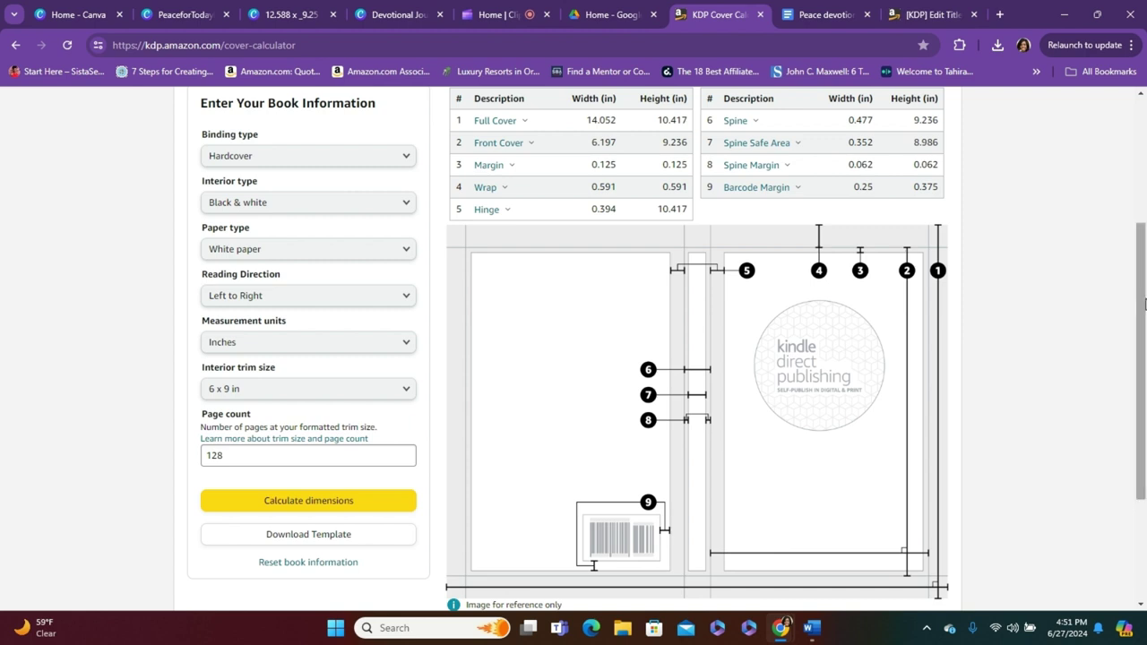
{"action": "left_click_drag", "start_coordinate": [1144, 302], "coordinate": [1145, 262]}
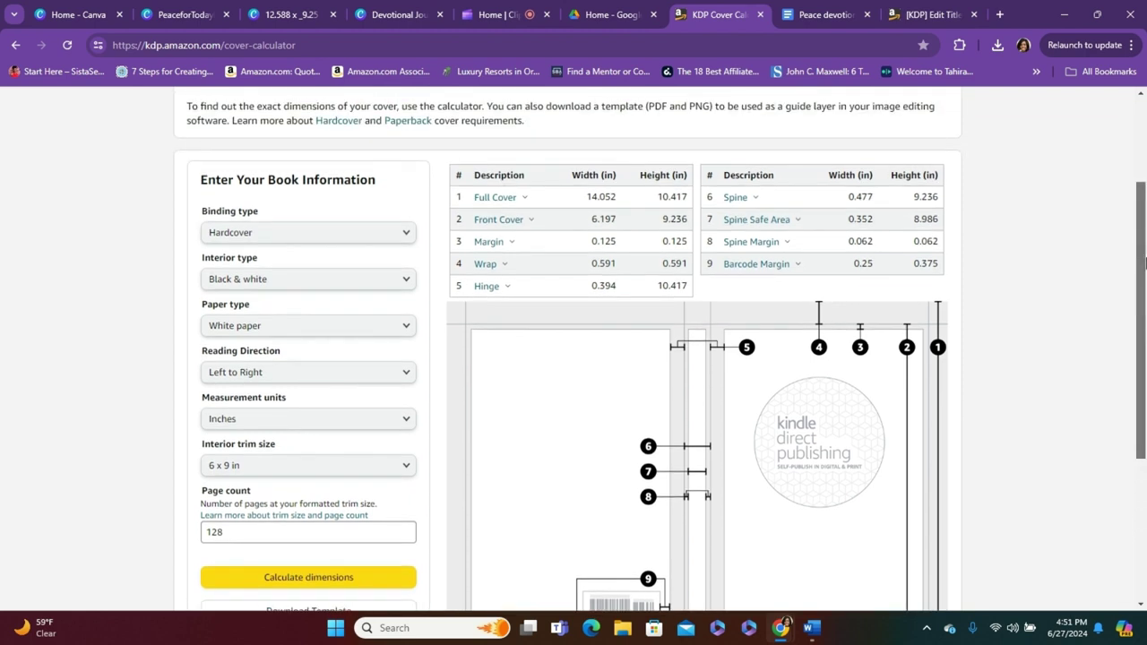
{"action": "left_click_drag", "start_coordinate": [1144, 262], "coordinate": [1144, 238]}
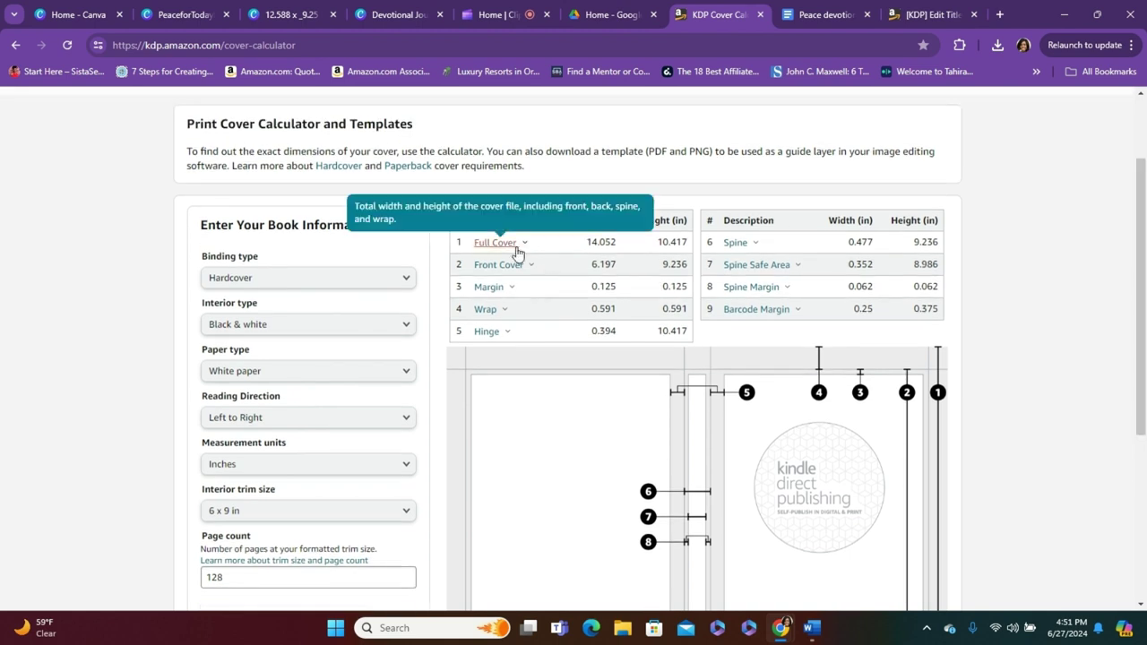
{"action": "mouse_move", "coordinate": [495, 248]}
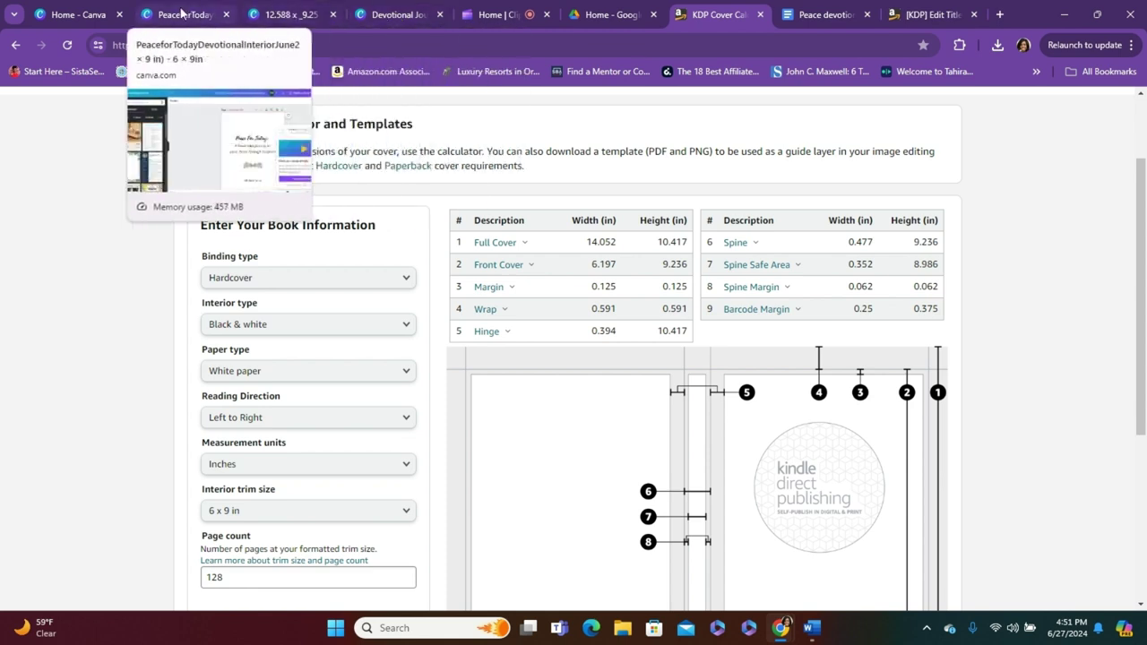
Return to page 1 of the Canva hardcover template and bring up its Share options.
{"action": "left_click", "coordinate": [302, 19]}
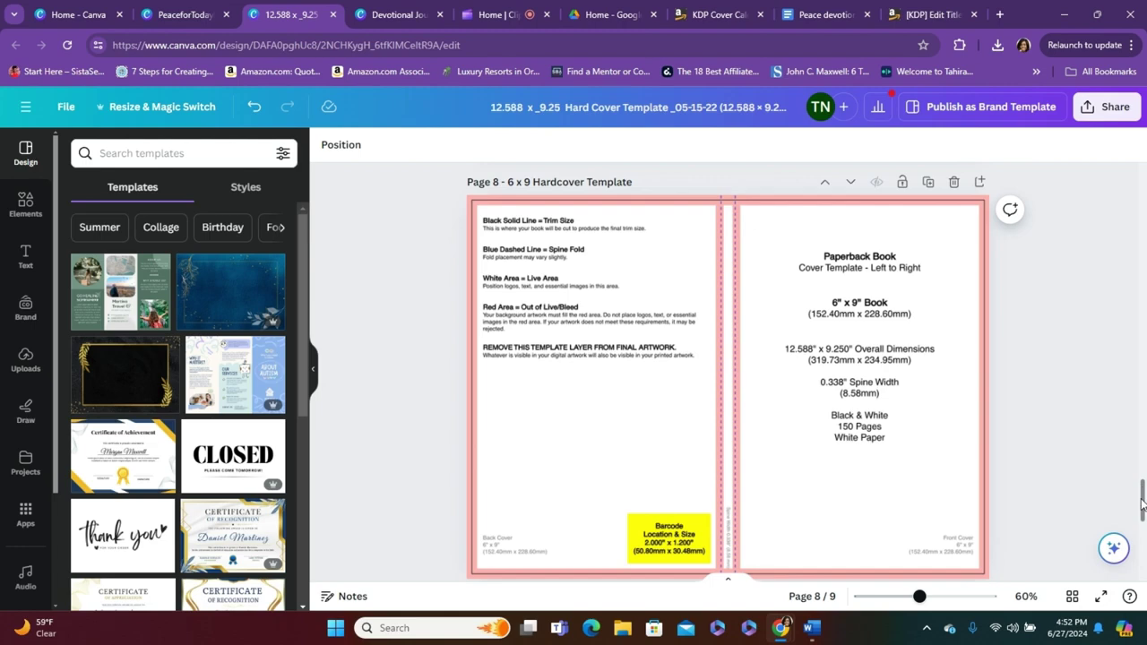
{"action": "left_click_drag", "start_coordinate": [1142, 493], "coordinate": [1146, 189]}
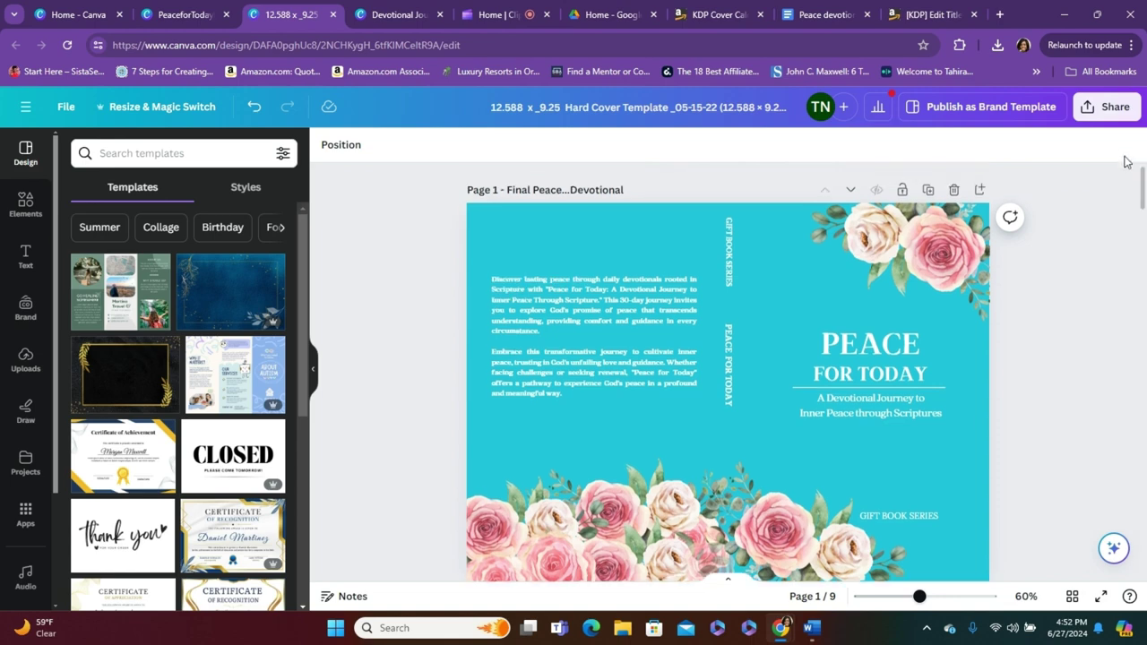
{"action": "left_click", "coordinate": [1116, 113]}
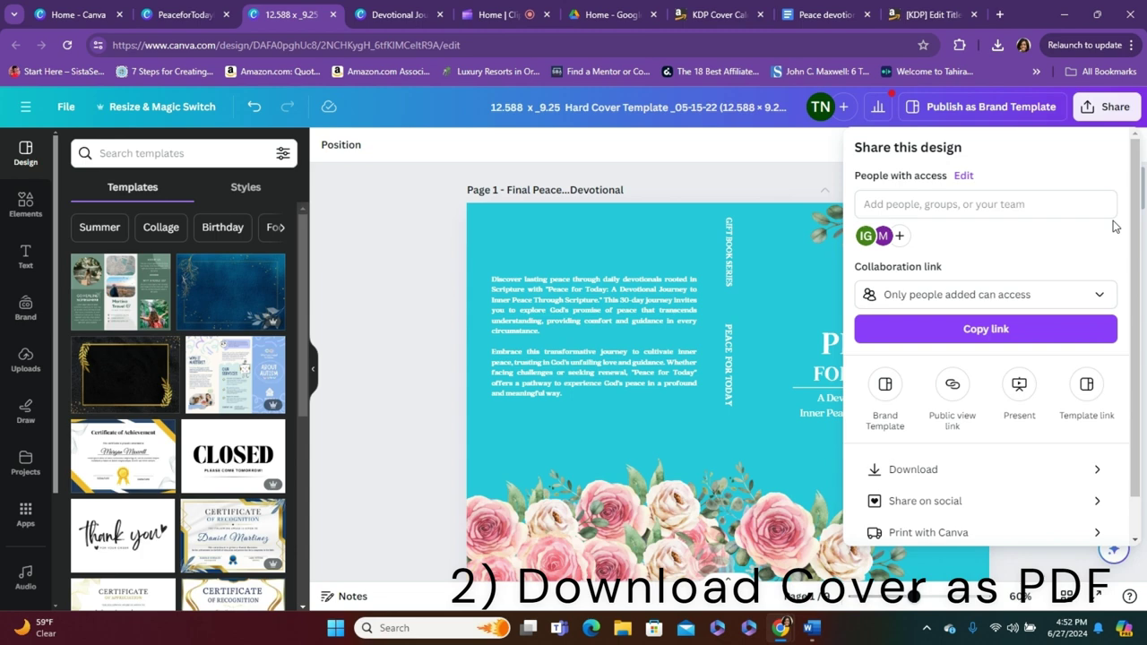
Set up the download as PDF Print with only page 1 selected.
{"action": "left_click", "coordinate": [956, 471]}
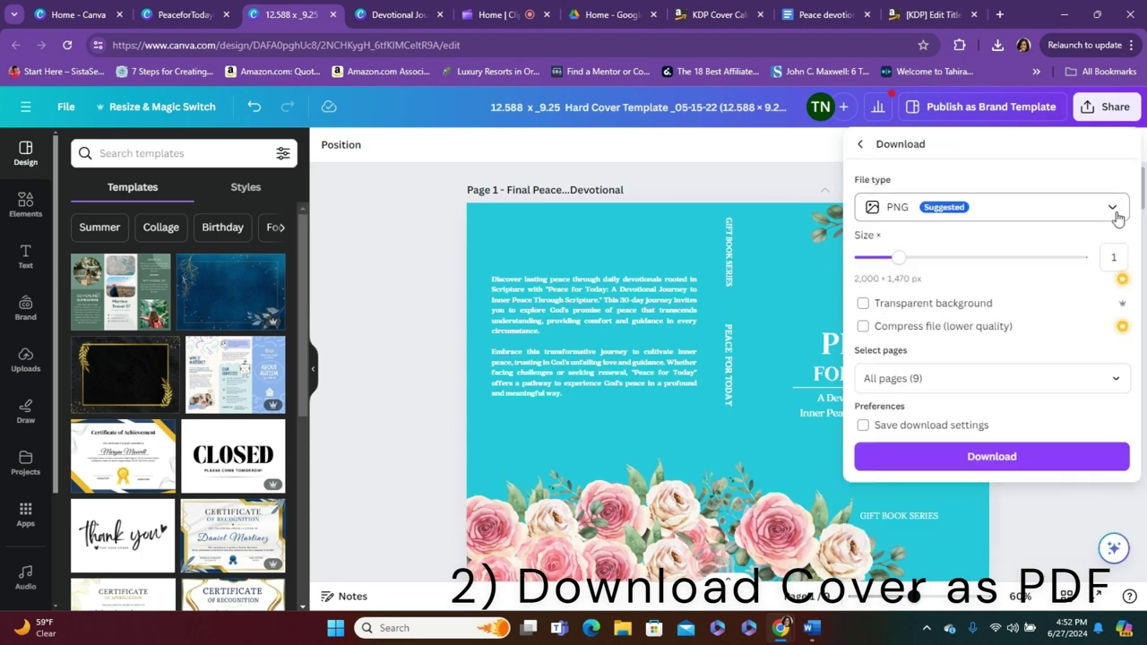
{"action": "left_click", "coordinate": [1112, 210]}
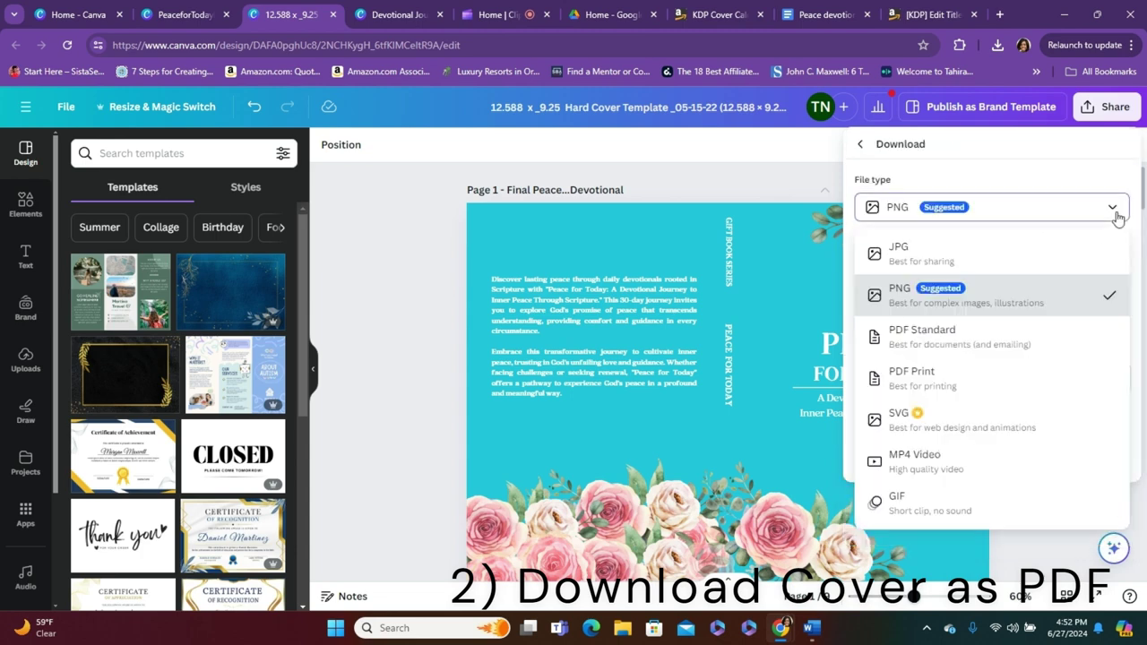
{"action": "left_click", "coordinate": [956, 376]}
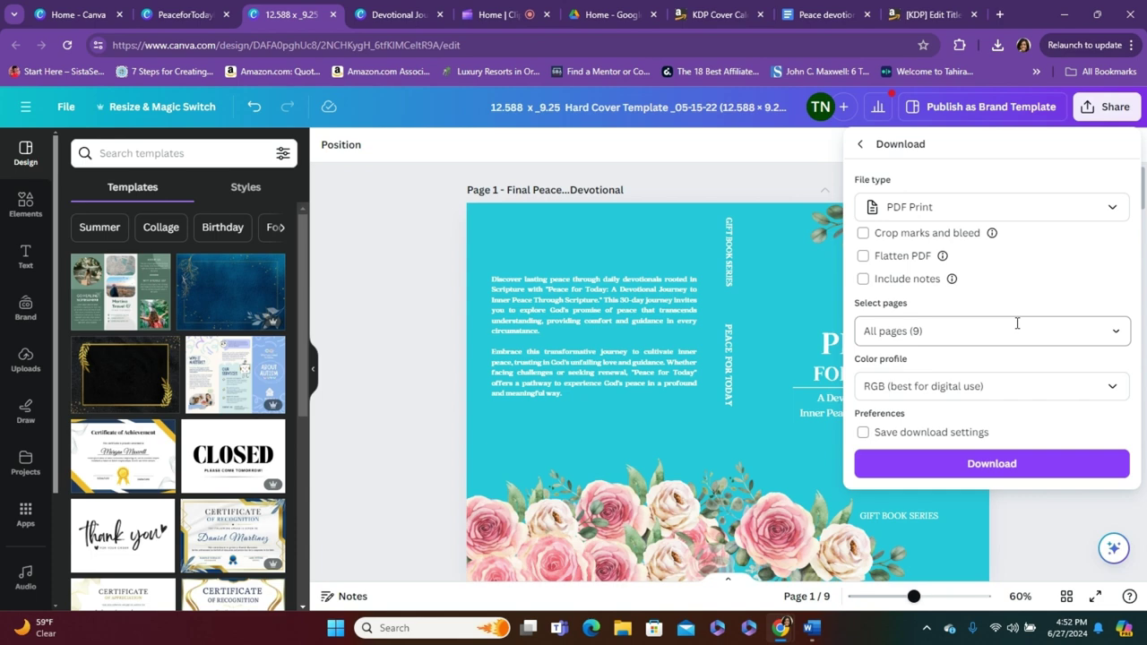
{"action": "left_click", "coordinate": [1115, 331]}
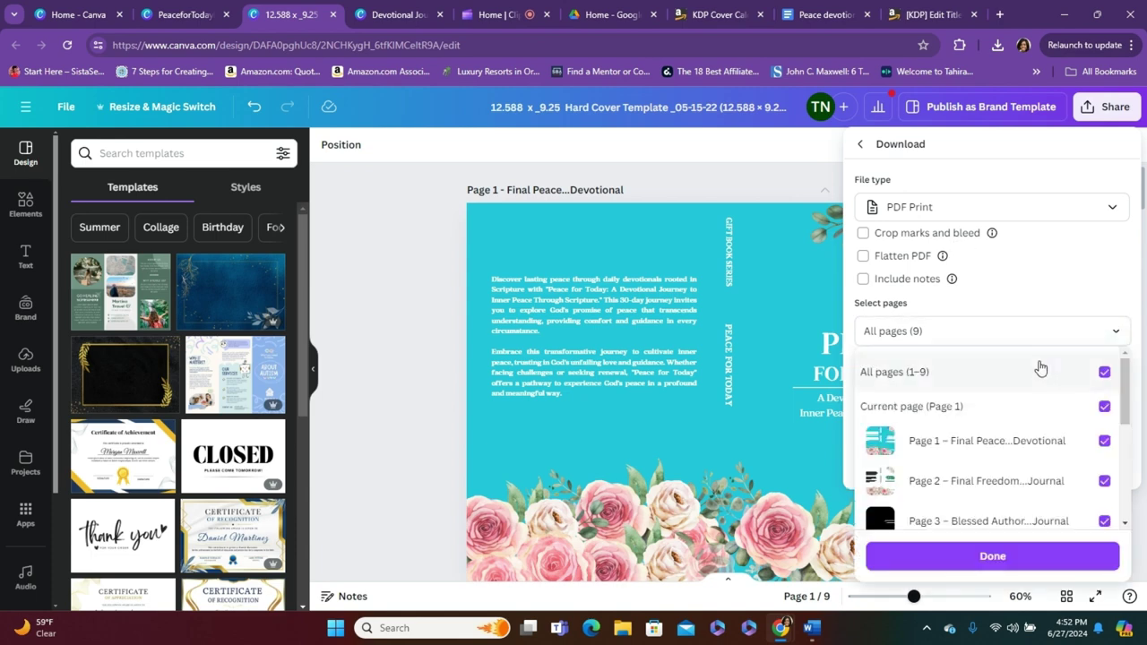
{"action": "left_click", "coordinate": [1104, 372]}
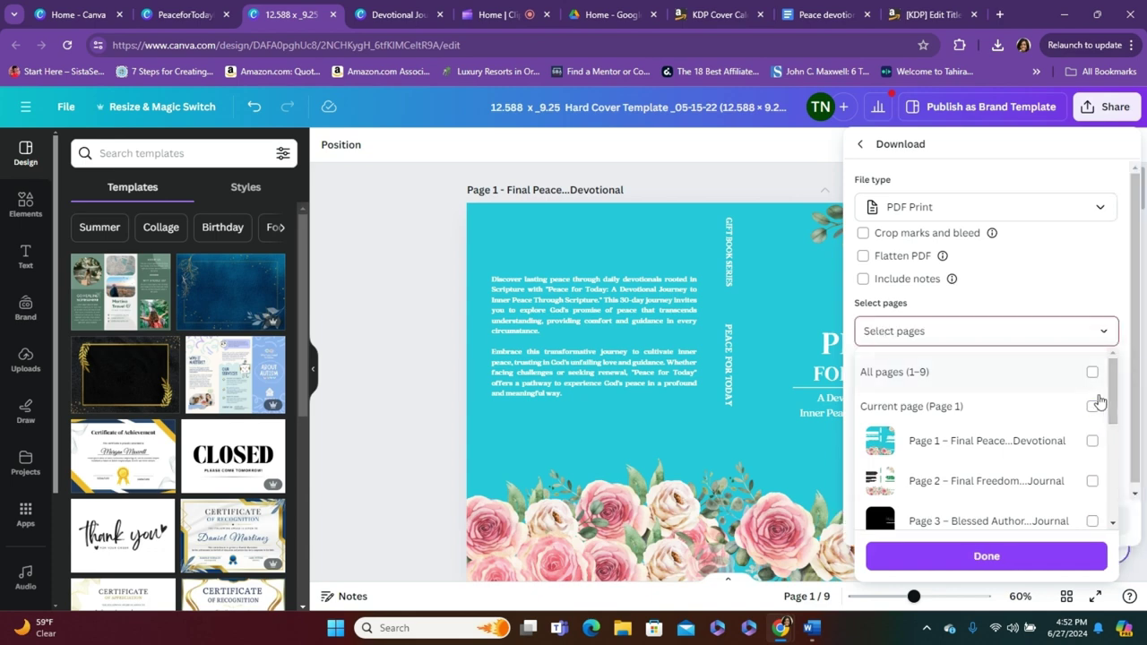
{"action": "left_click", "coordinate": [1091, 443]}
{"action": "left_click", "coordinate": [985, 556]}
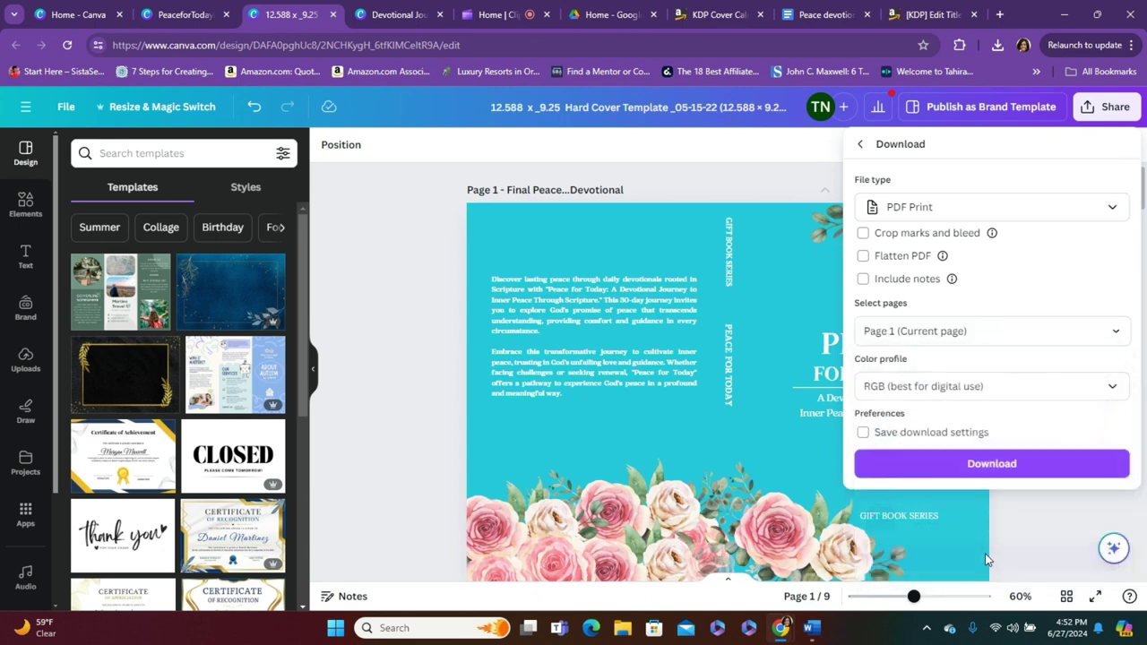
Download the PDF and save it to Downloads as Final Peace...DevotionalJune27.
{"action": "left_click", "coordinate": [957, 466]}
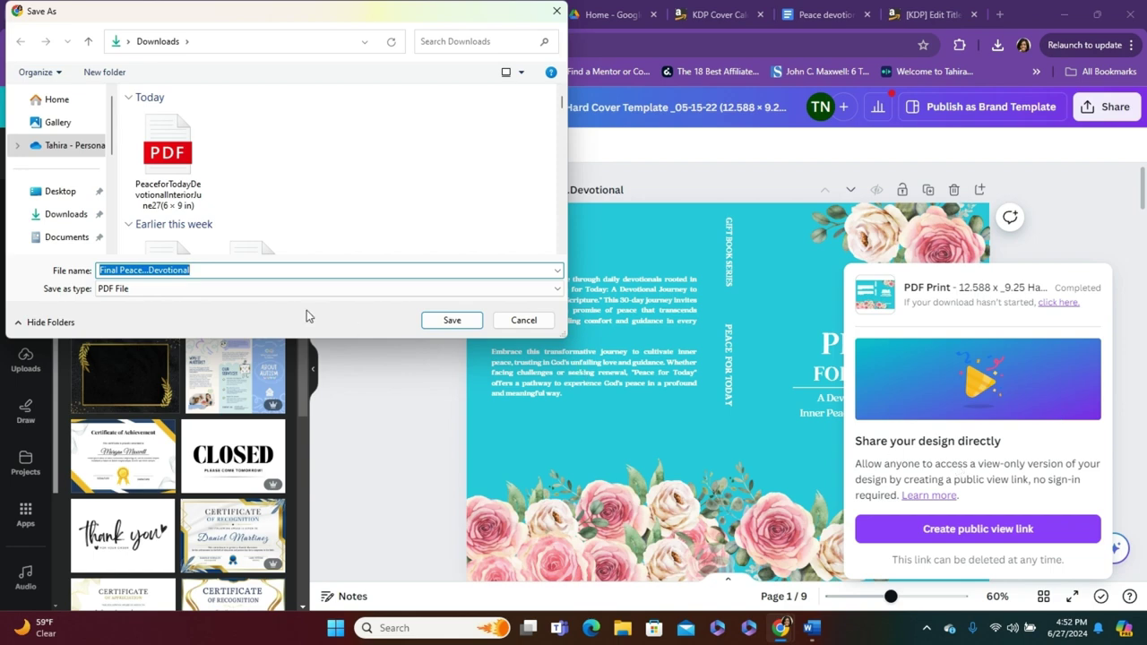
{"action": "left_click", "coordinate": [220, 270]}
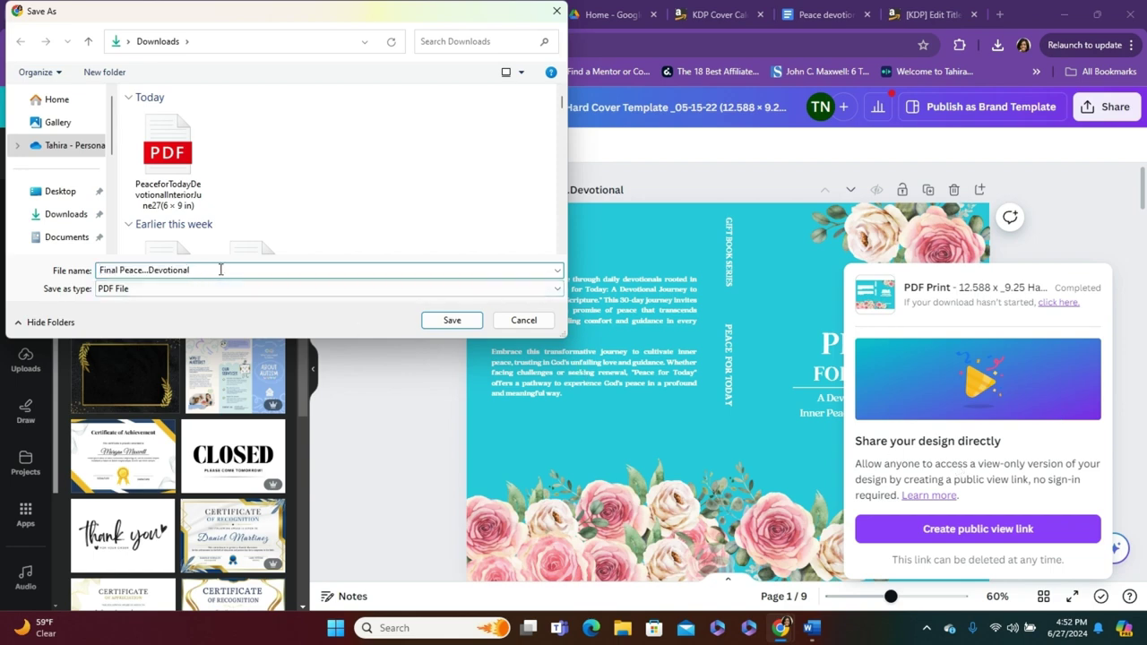
{"action": "type", "text": "June27"}
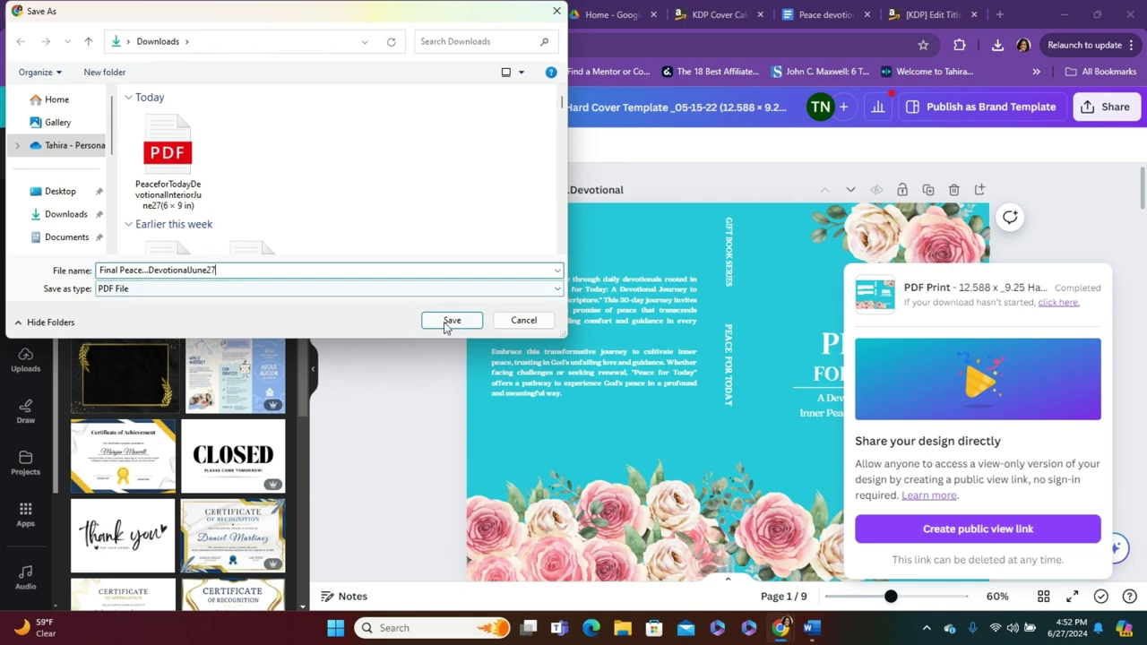
{"action": "left_click", "coordinate": [451, 320]}
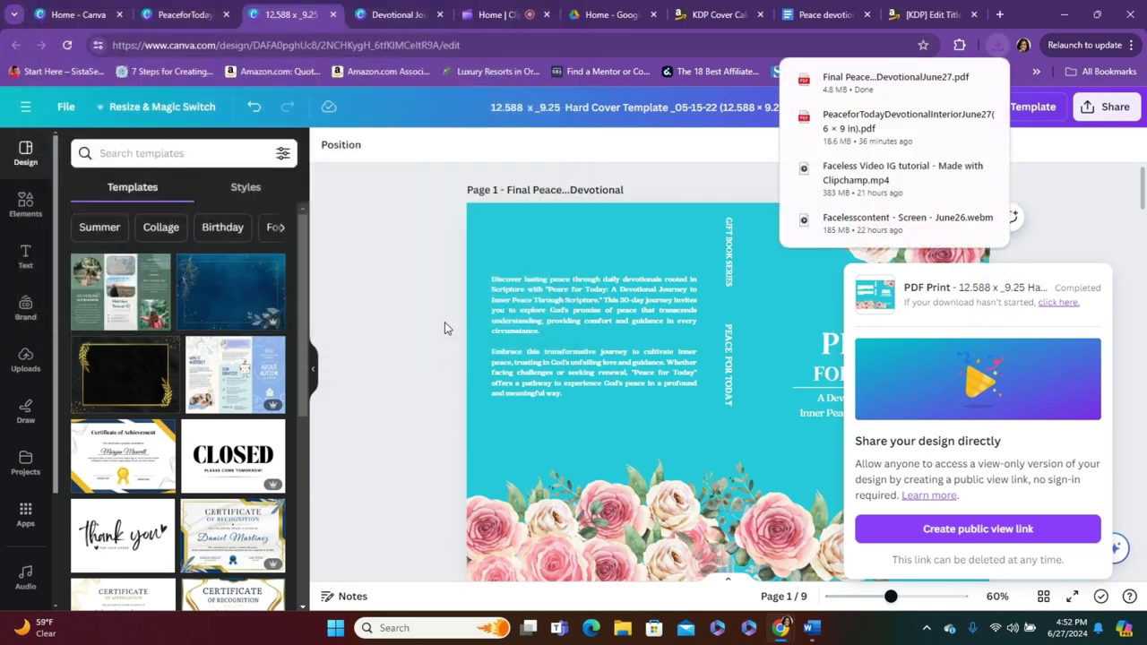
Return to the KDP Edit Title Content page for the hardcover's Book Cover section.
{"action": "left_click", "coordinate": [945, 15]}
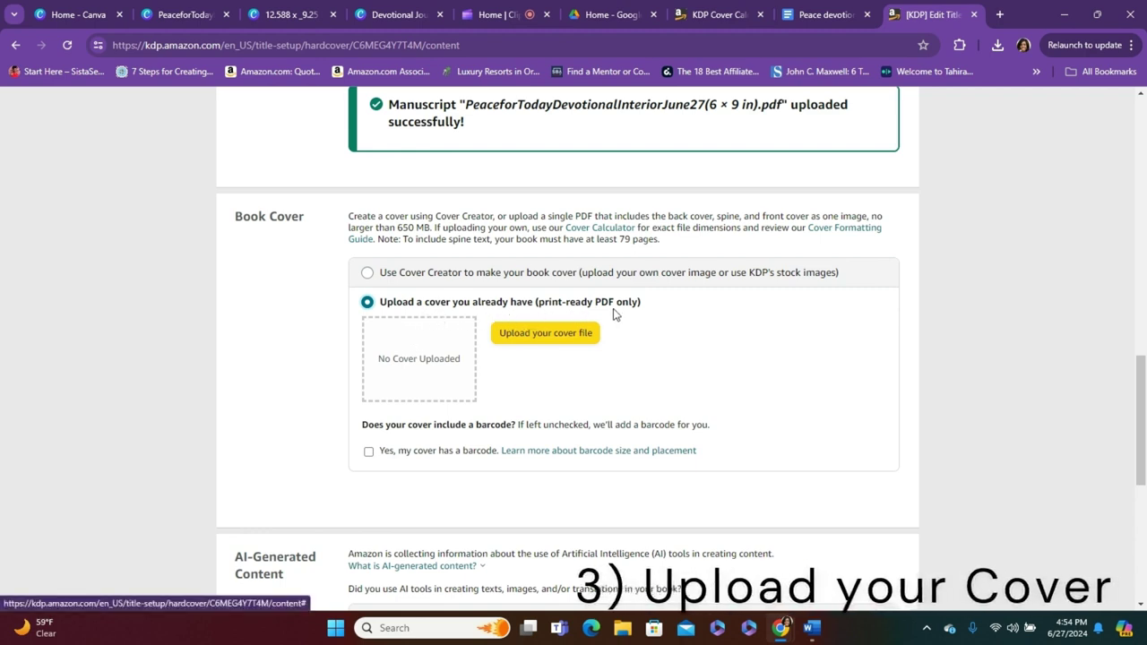
Upload Final Peace...DevotionalJune27.pdf from Downloads as the cover and confirm it uploaded.
{"action": "left_click", "coordinate": [572, 341]}
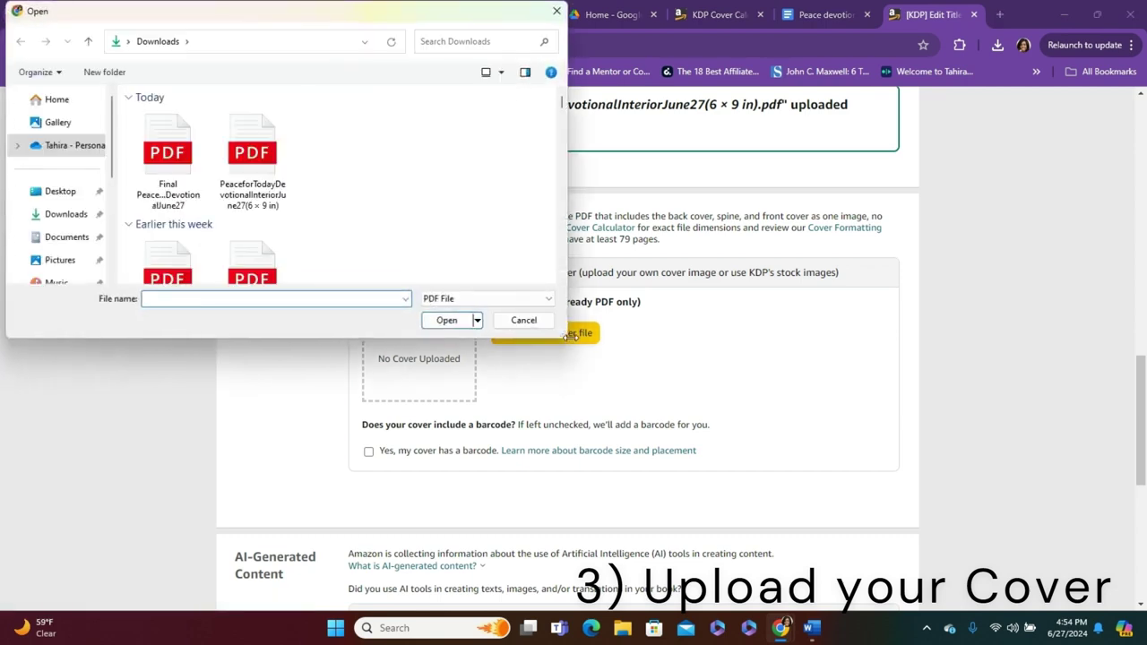
{"action": "left_click", "coordinate": [139, 152]}
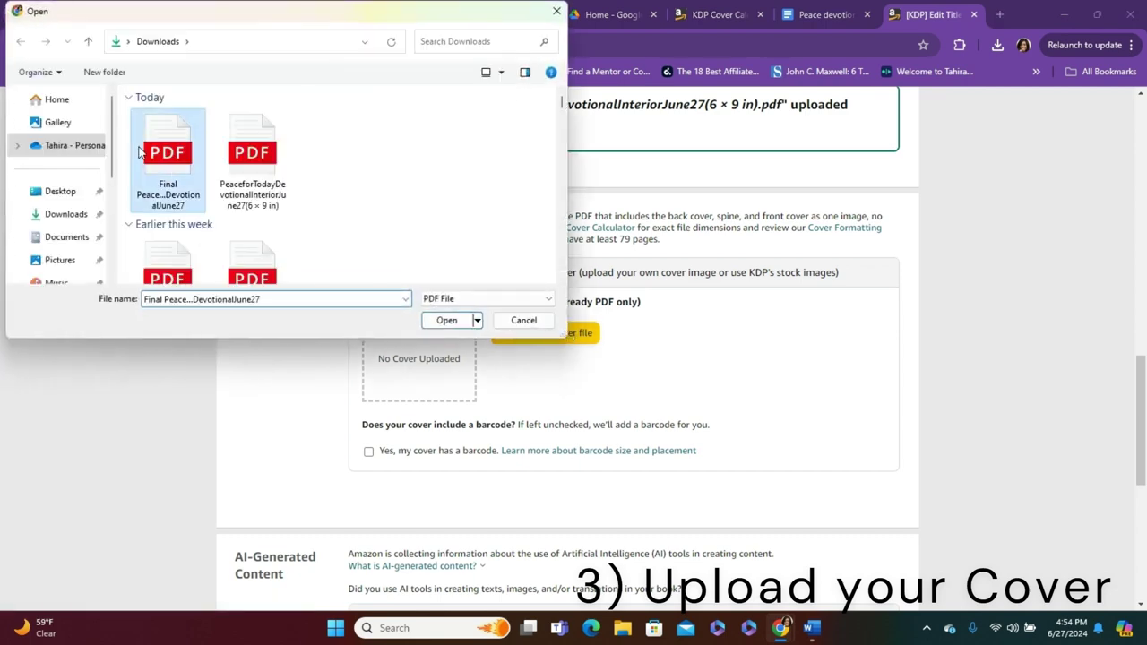
{"action": "left_click", "coordinate": [443, 322]}
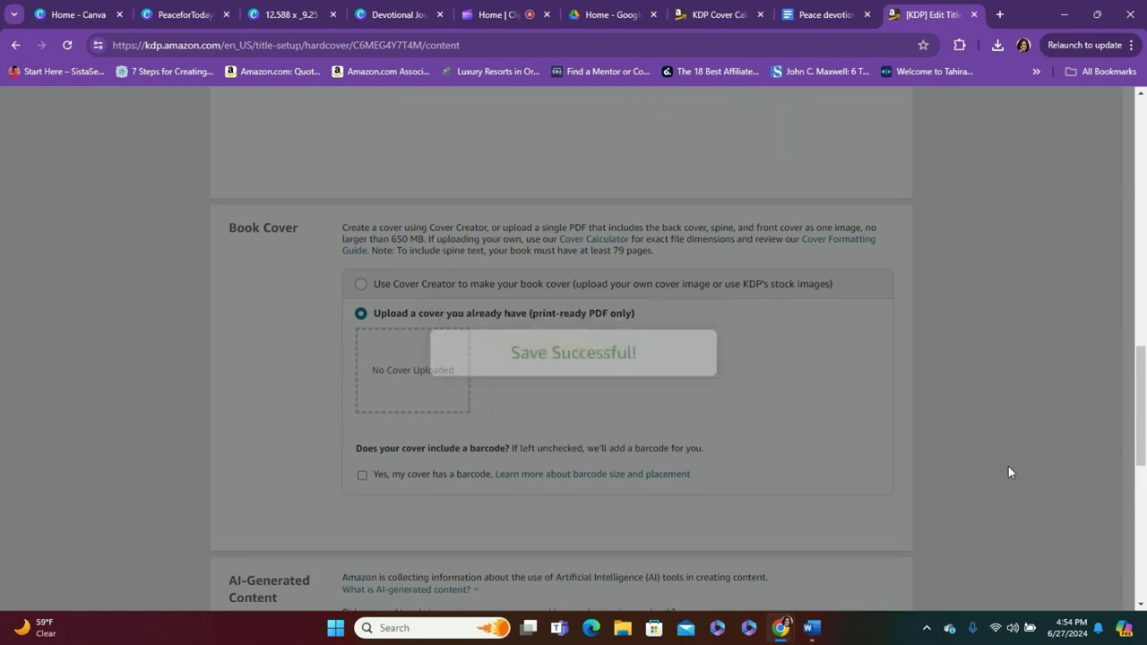
{"action": "scroll", "coordinate": [1008, 472], "scroll_direction": "up", "scroll_amount": 1}
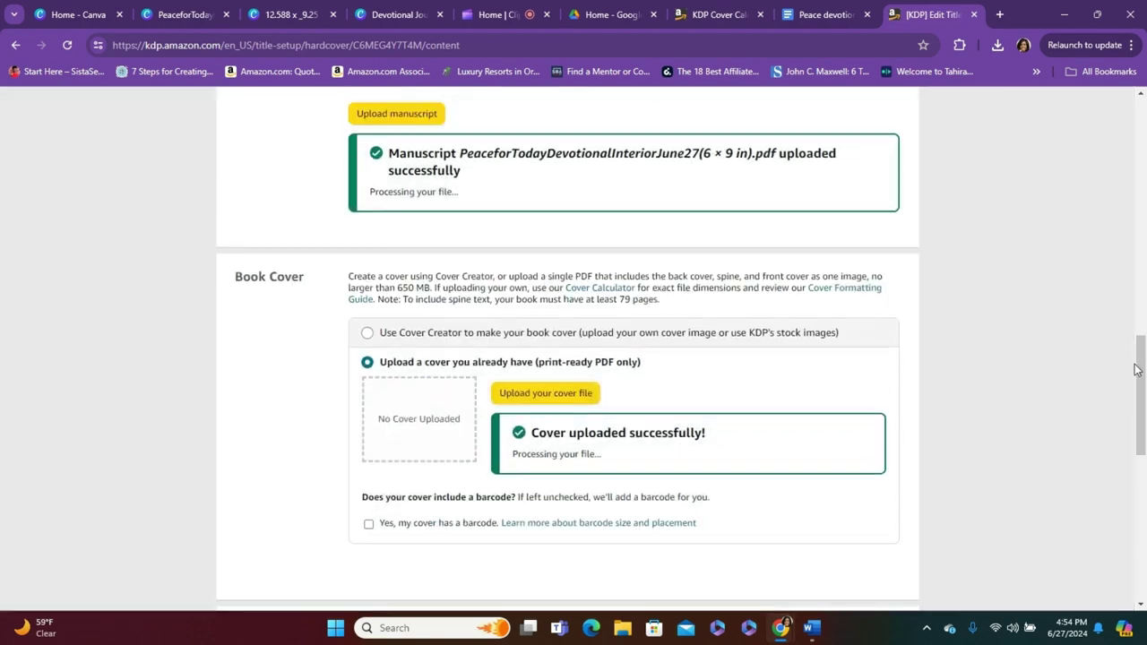
{"action": "left_click_drag", "start_coordinate": [1139, 372], "coordinate": [1142, 399]}
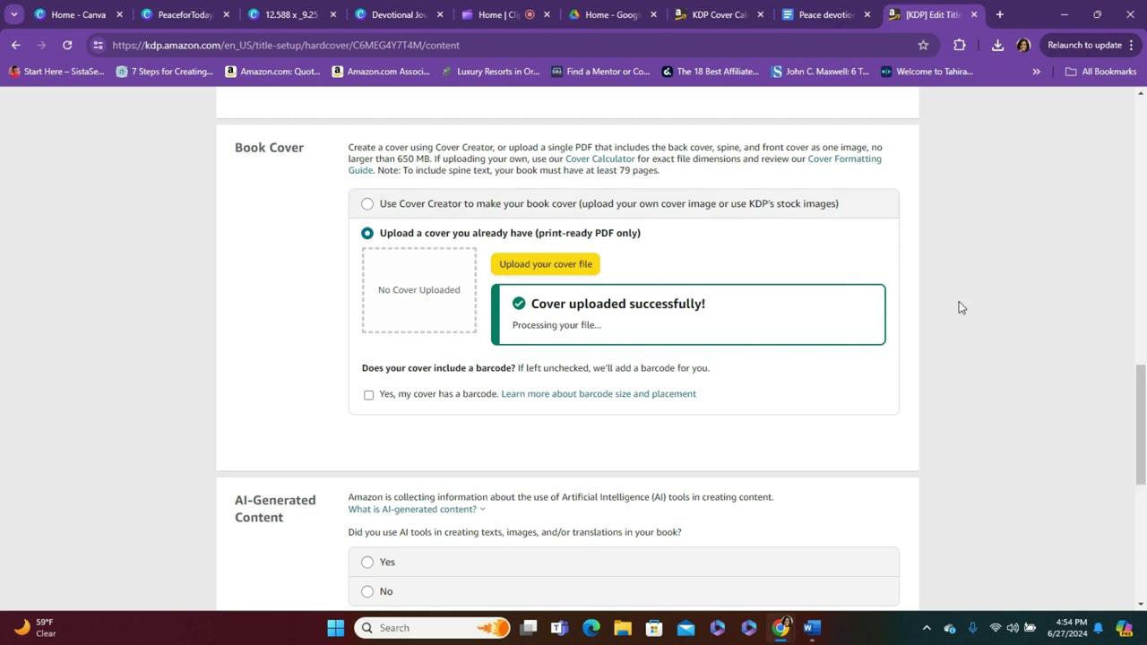
Launch the Print Previewer from Book Preview to review the hardcover cover wrap.
{"action": "left_click_drag", "start_coordinate": [1143, 383], "coordinate": [1144, 453]}
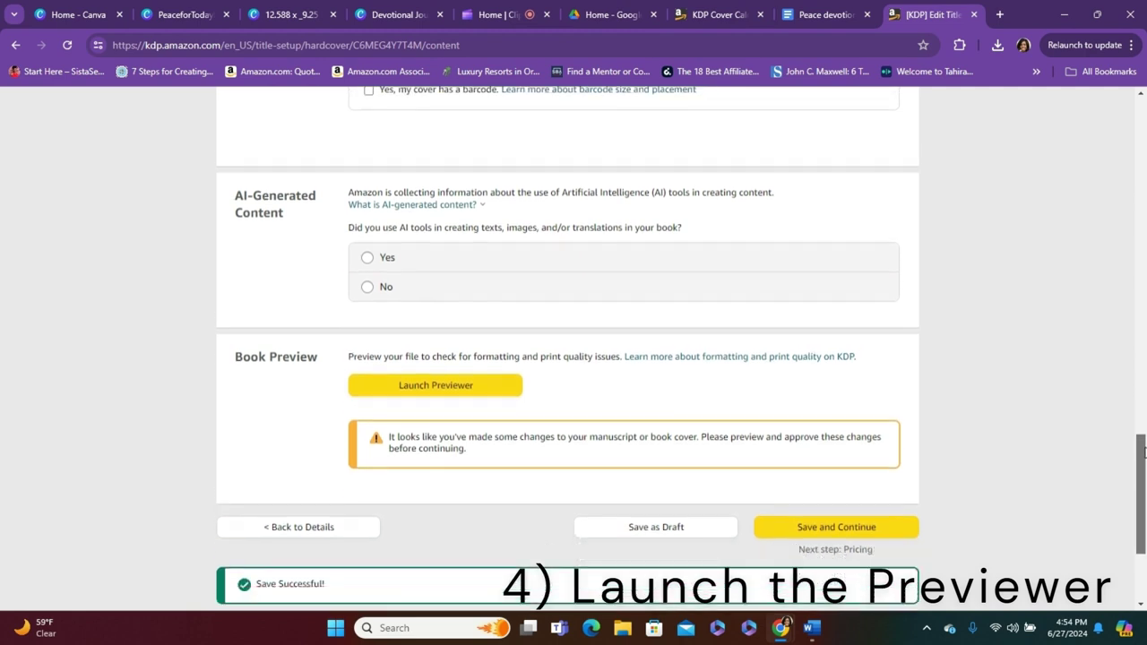
{"action": "left_click", "coordinate": [460, 386]}
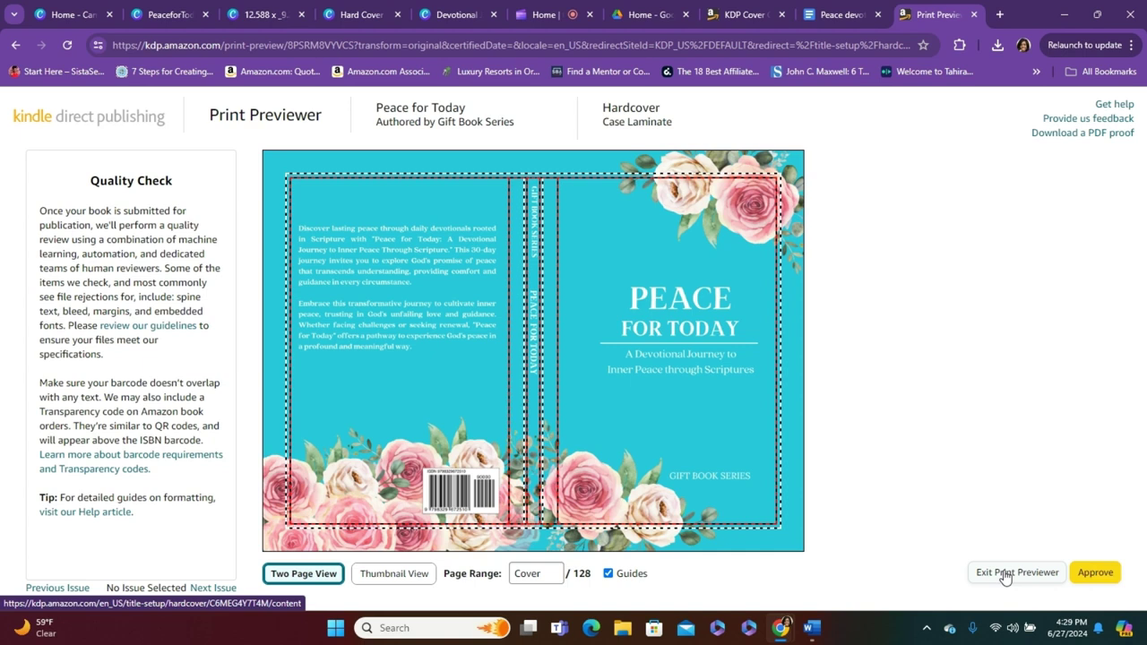
Approve the cover in the previewer and switch the calculator binding to Paperback.
{"action": "left_click", "coordinate": [1093, 575]}
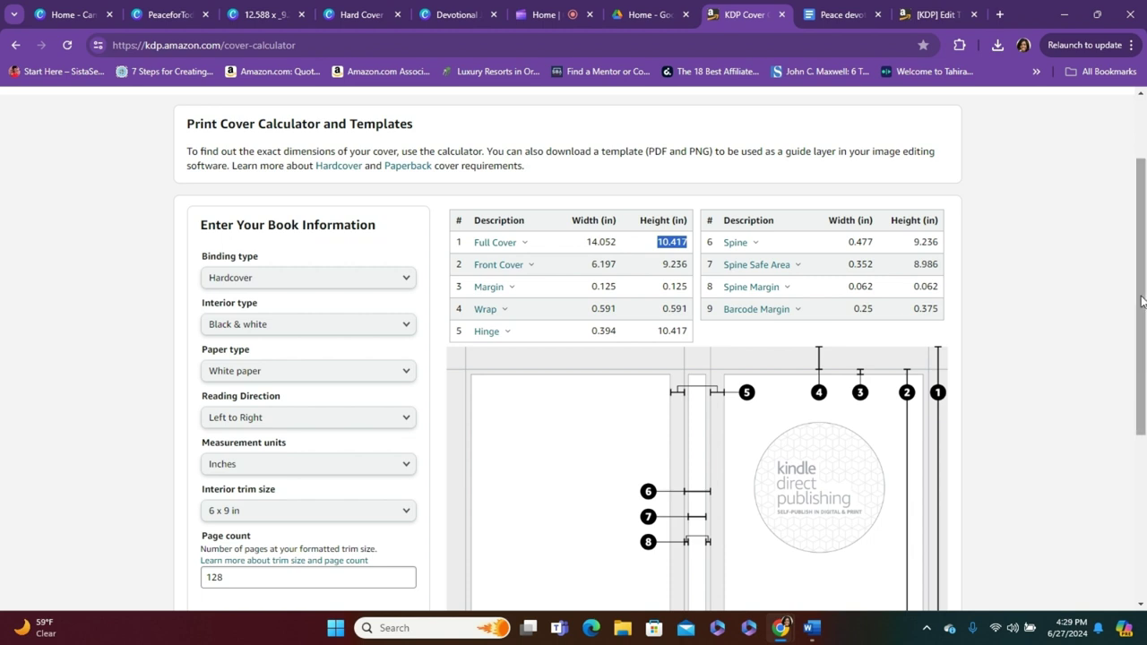
{"action": "left_click_drag", "start_coordinate": [1143, 302], "coordinate": [1143, 211]}
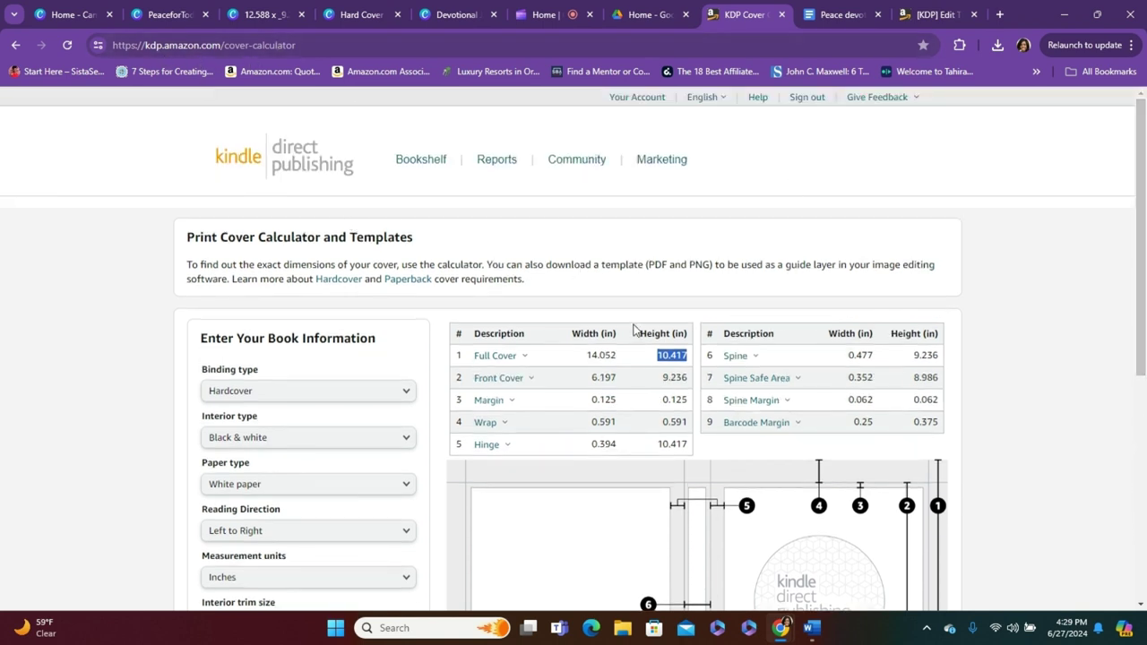
{"action": "left_click", "coordinate": [402, 389]}
{"action": "left_click", "coordinate": [340, 413]}
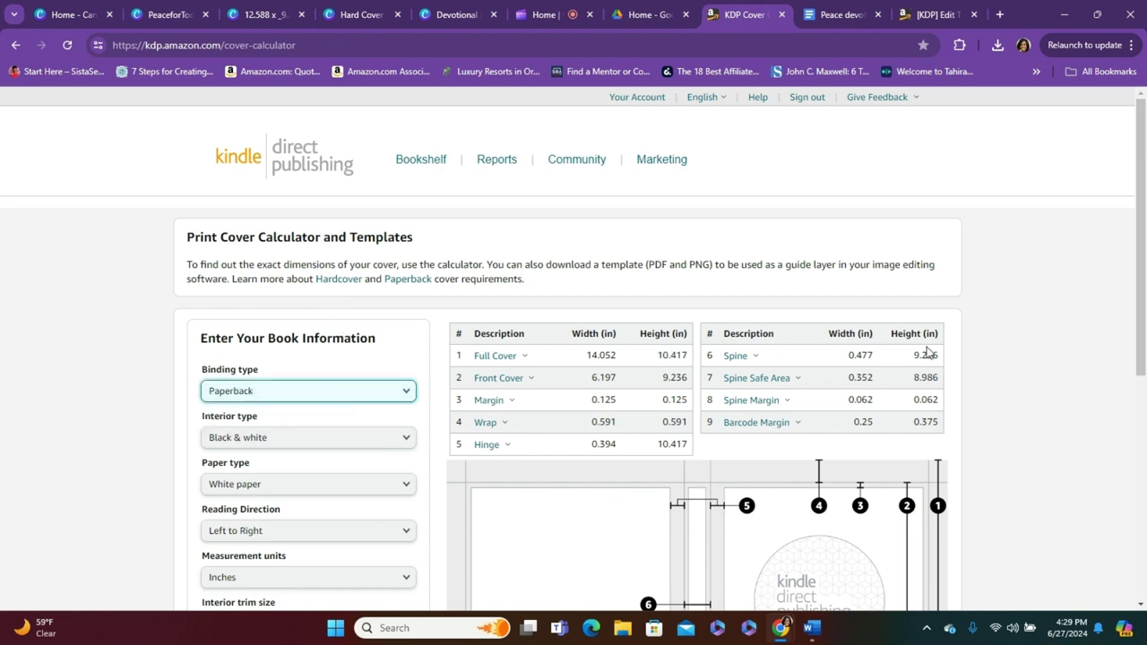
Choose the 6 x 9 in trim and calculate: full cover 12.538 × 9.25 in, spine 0.288 in.
{"action": "scroll", "coordinate": [1145, 289], "scroll_direction": "down", "scroll_amount": 1}
{"action": "scroll", "coordinate": [1145, 289], "scroll_direction": "down", "scroll_amount": 3}
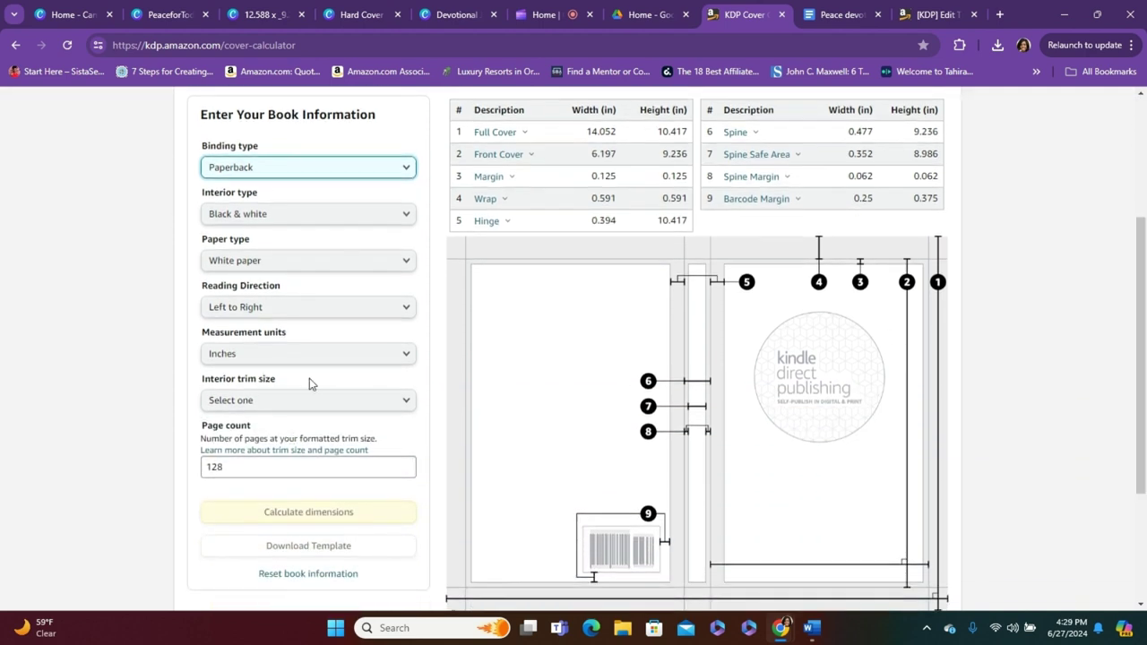
{"action": "left_click", "coordinate": [386, 407]}
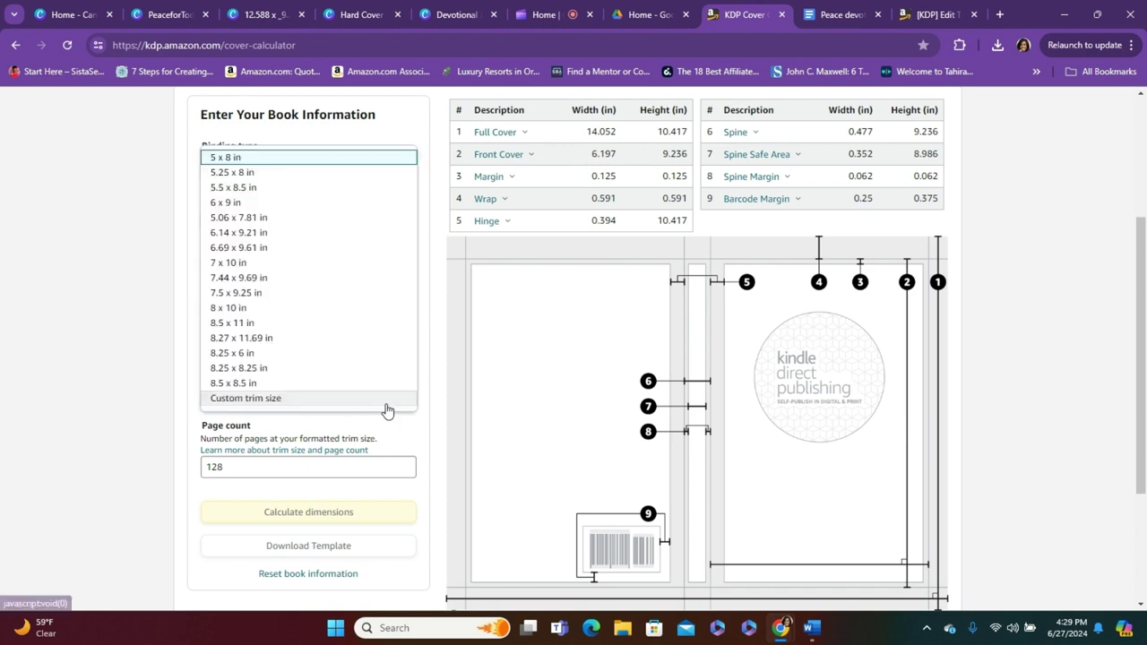
{"action": "left_click", "coordinate": [231, 203]}
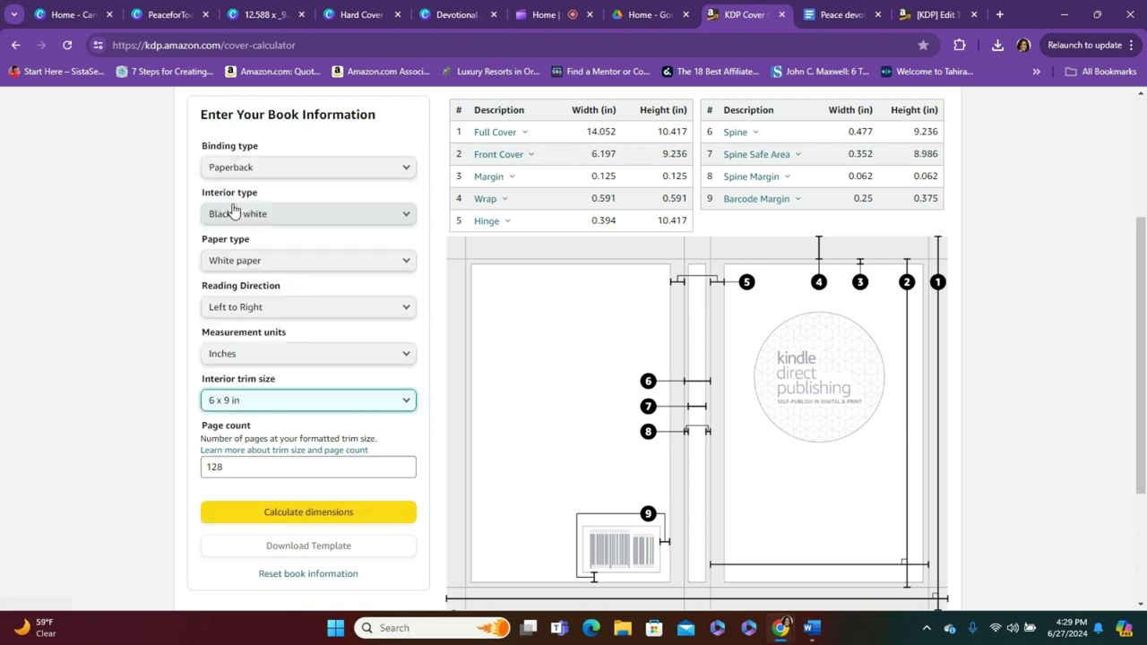
{"action": "left_click", "coordinate": [308, 514]}
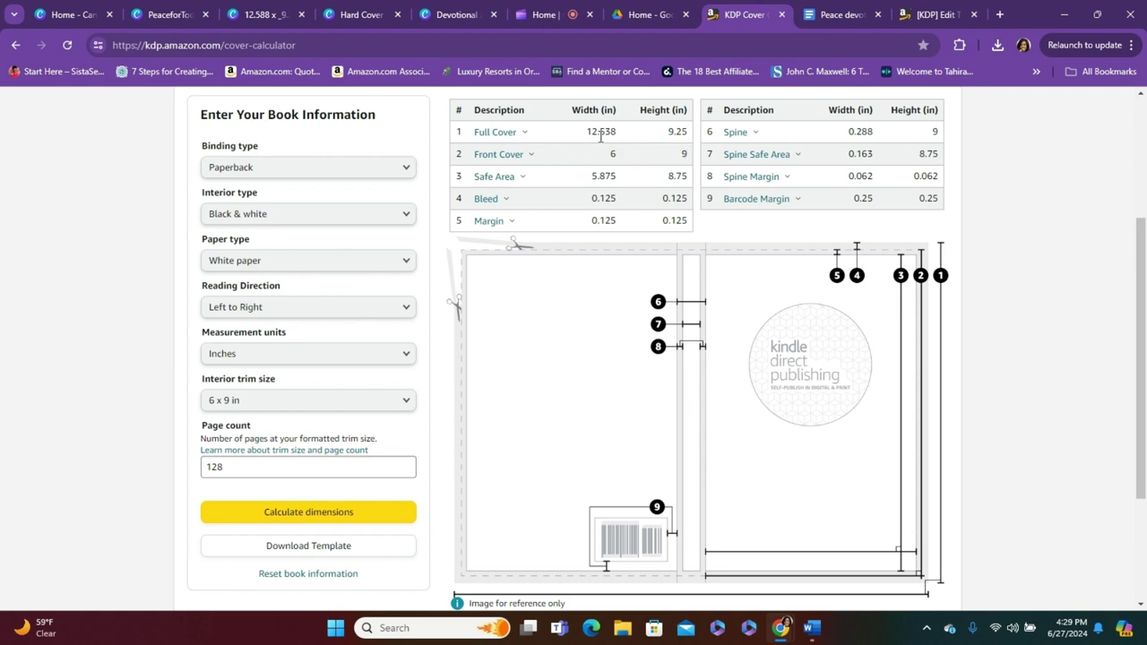
Open the Custom size options under Resize & Magic Switch for the Canva hardcover design.
{"action": "left_click", "coordinate": [261, 17]}
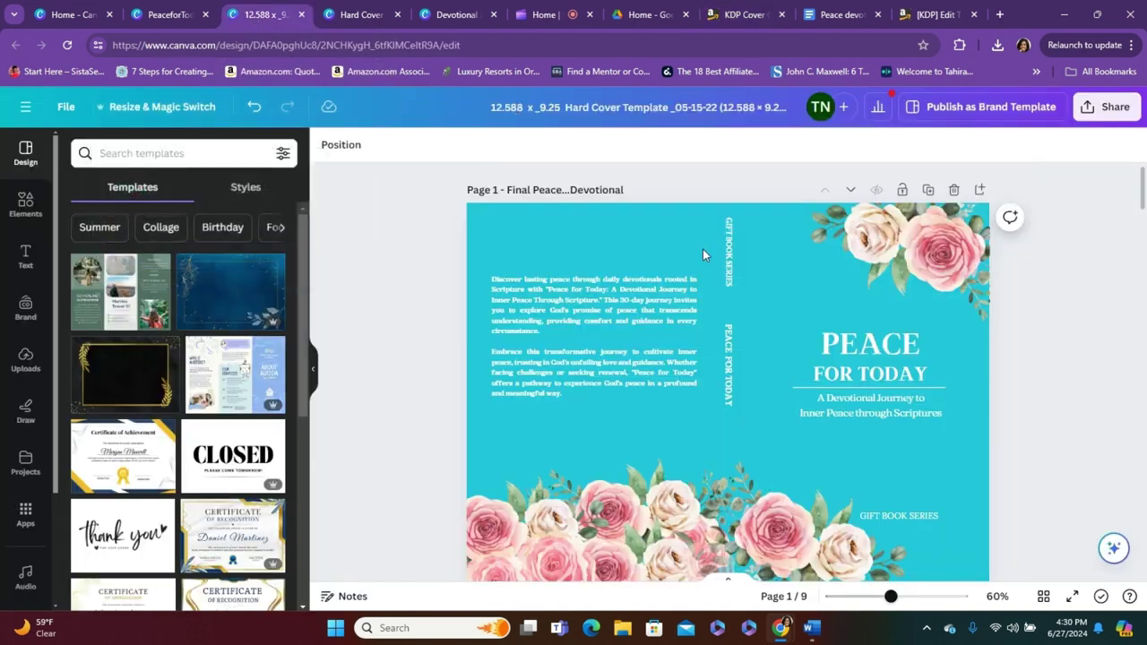
{"action": "left_click", "coordinate": [158, 109]}
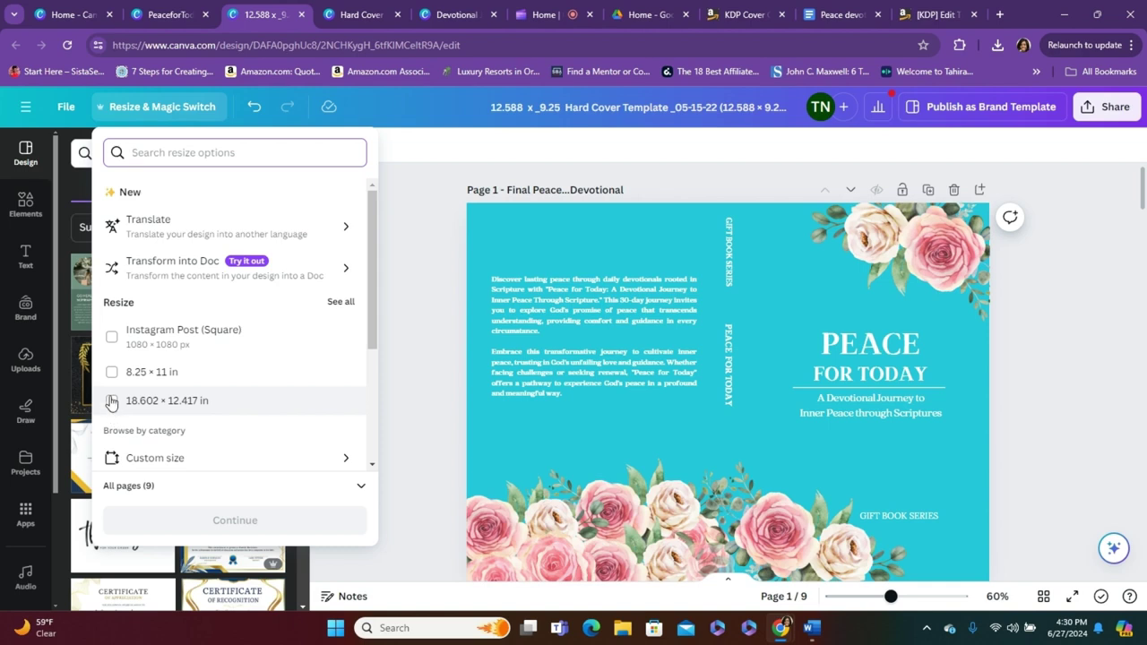
{"action": "left_click_drag", "start_coordinate": [370, 354], "coordinate": [382, 387]}
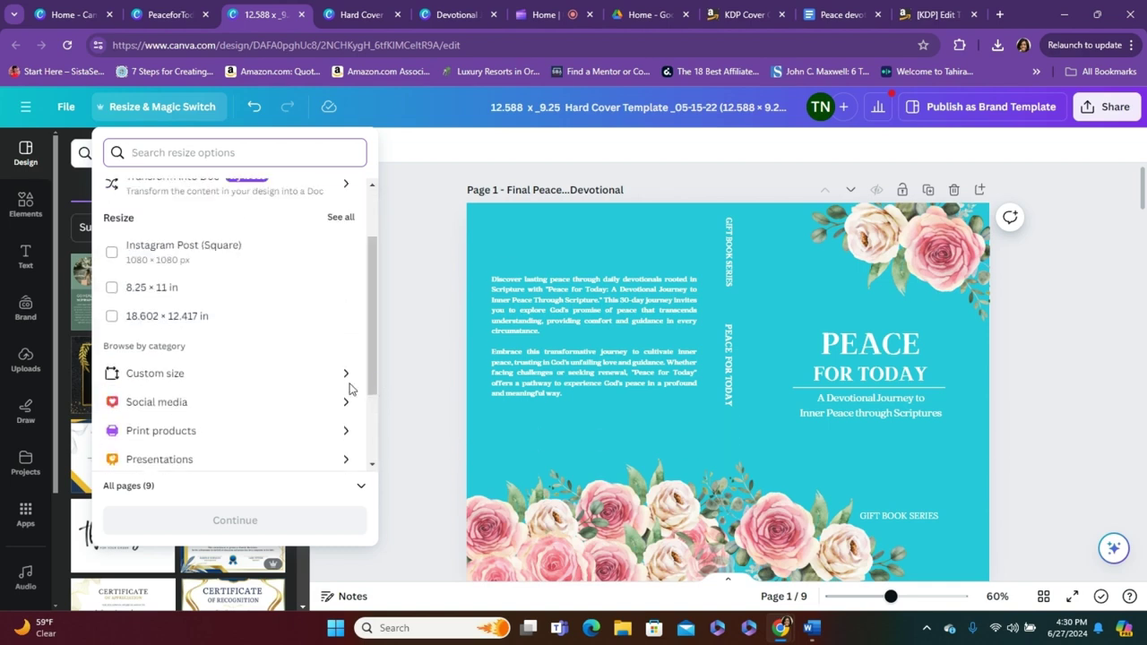
{"action": "left_click", "coordinate": [225, 374]}
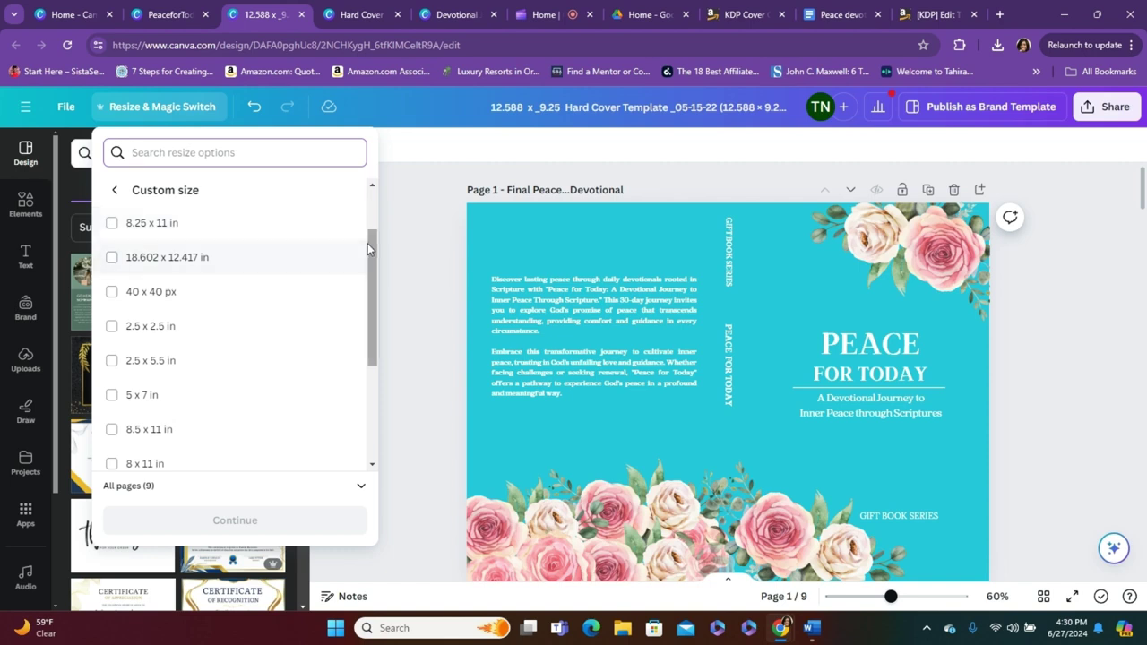
{"action": "left_click_drag", "start_coordinate": [369, 250], "coordinate": [363, 204]}
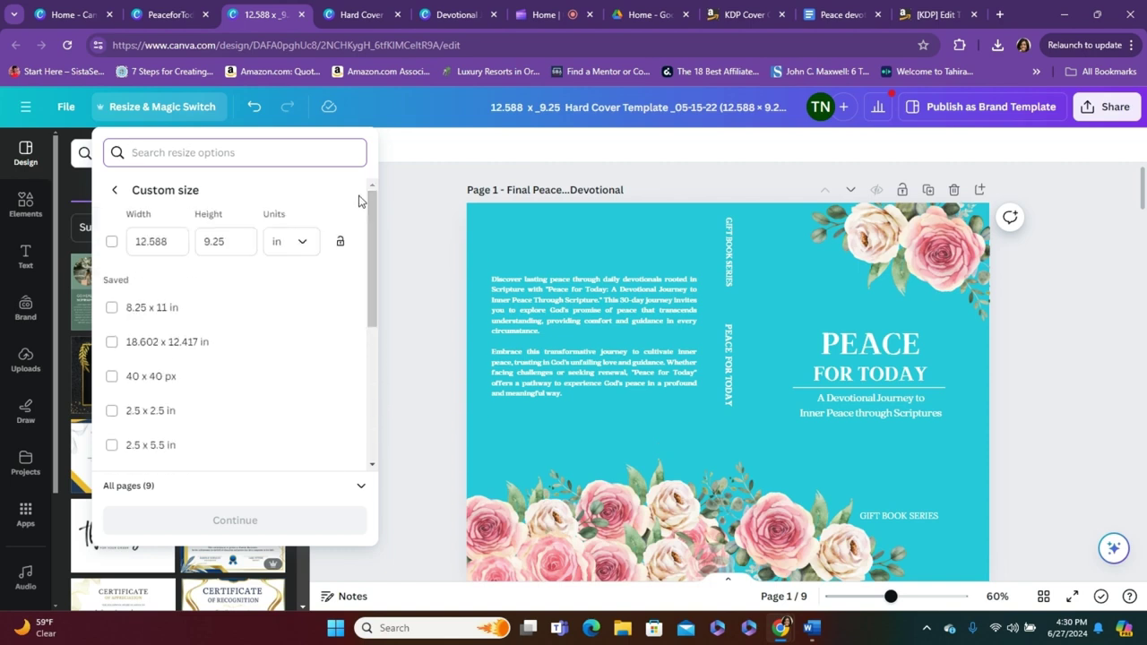
Set the custom width to 12.538 in with 9.25 in height and create the resized copy.
{"action": "left_click", "coordinate": [158, 242]}
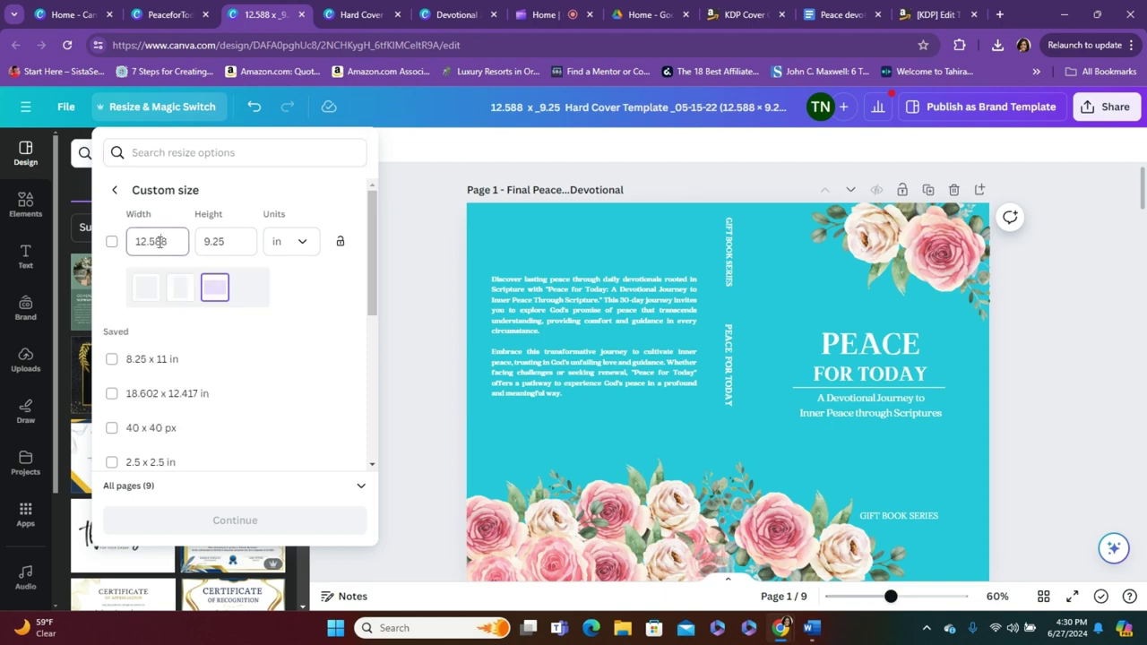
{"action": "left_click", "coordinate": [751, 14]}
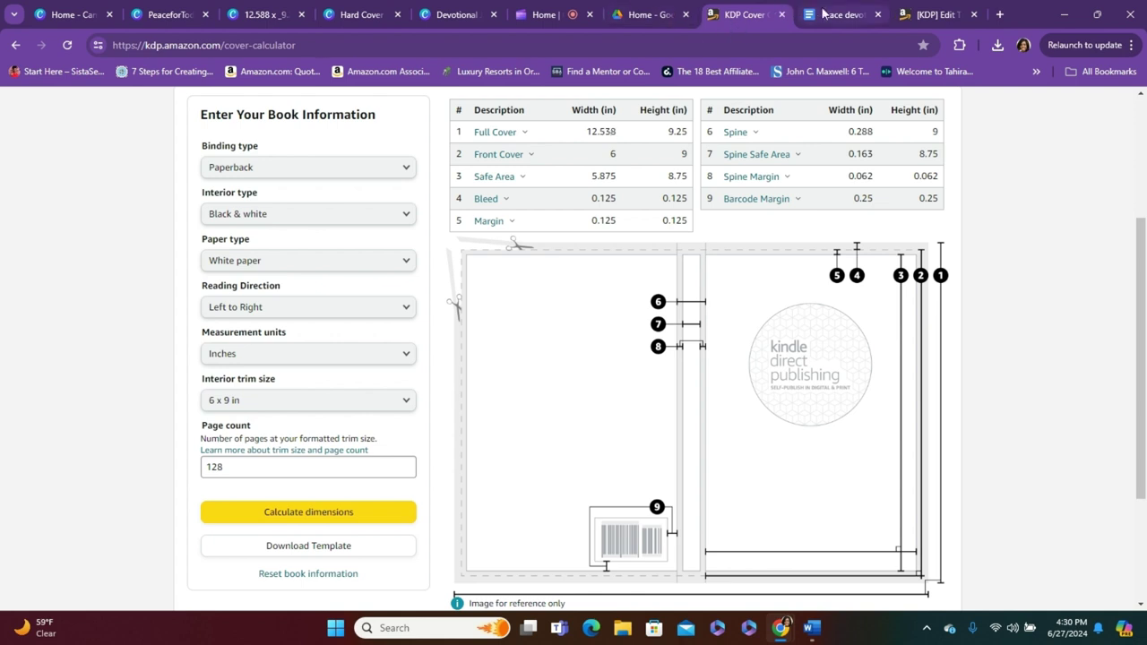
{"action": "left_click", "coordinate": [287, 12]}
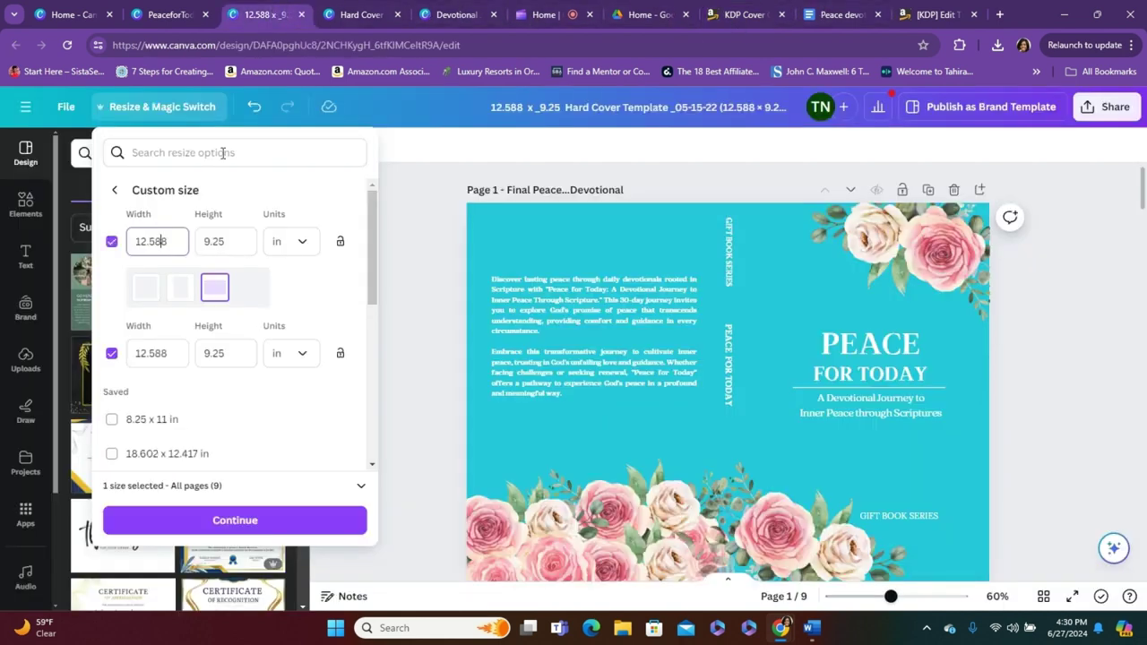
{"action": "left_click", "coordinate": [198, 238]}
{"action": "key", "text": "BackSpace"}
{"action": "type", "text": "3"}
{"action": "left_click", "coordinate": [244, 523]}
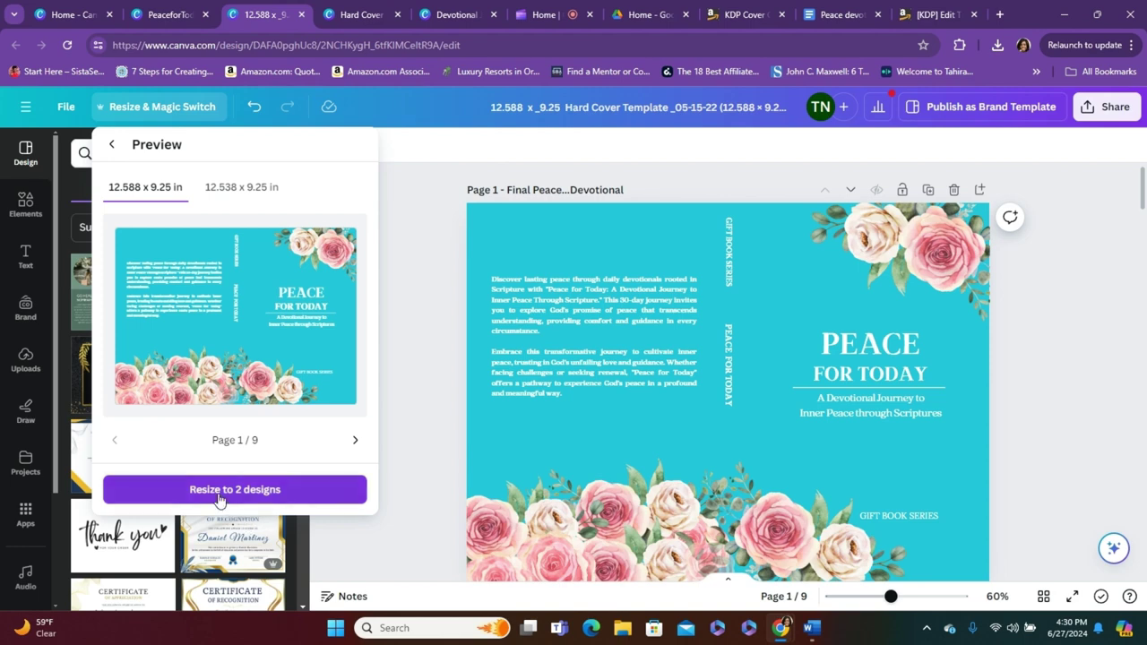
{"action": "left_click", "coordinate": [219, 490]}
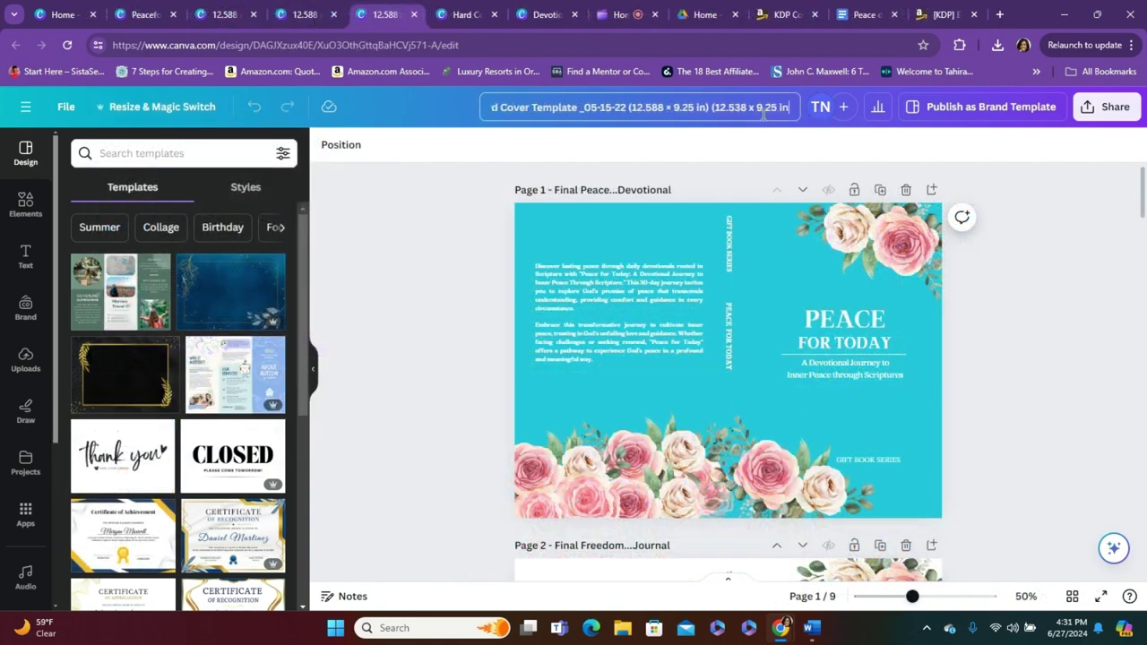
Retitle the copy Hard Cover Template _06-27-24, replacing the old date and removing the leading 12.588 x _9.25.
{"action": "left_click", "coordinate": [763, 114]}
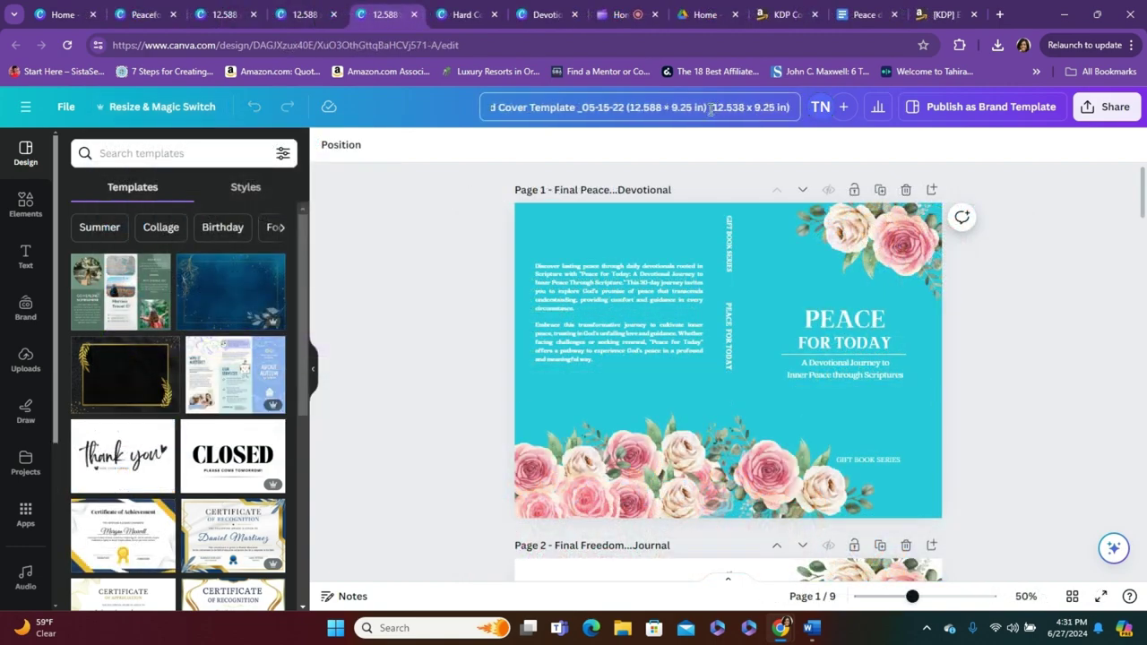
{"action": "key", "text": "BackSpace"}
{"action": "key", "text": "BackSpace"}
{"action": "key", "text": "BackSpace"}
{"action": "key", "text": "BackSpace"}
{"action": "key", "text": "BackSpace"}
{"action": "key", "text": "BackSpace"}
{"action": "key", "text": "BackSpace"}
{"action": "key", "text": "BackSpace"}
{"action": "key", "text": "BackSpace"}
{"action": "key", "text": "BackSpace"}
{"action": "key", "text": "BackSpace"}
{"action": "key", "text": "BackSpace"}
{"action": "key", "text": "BackSpace"}
{"action": "key", "text": "BackSpace"}
{"action": "key", "text": "BackSpace"}
{"action": "key", "text": "BackSpace"}
{"action": "key", "text": "BackSpace"}
{"action": "key", "text": "BackSpace"}
{"action": "key", "text": "BackSpace"}
{"action": "key", "text": "BackSpace"}
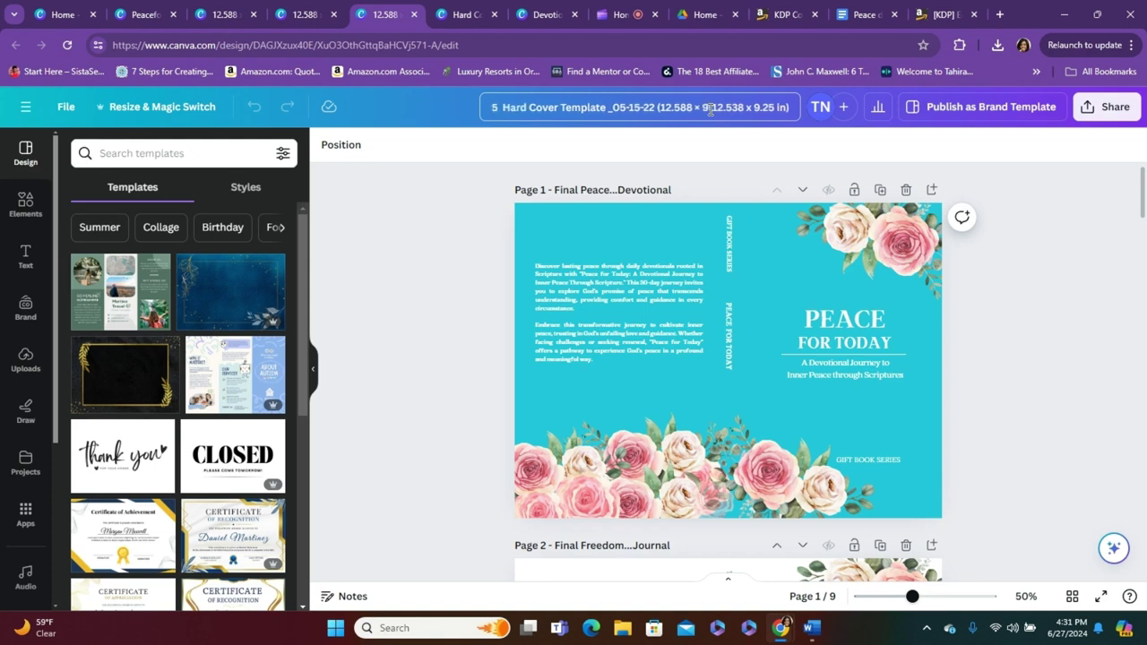
{"action": "key", "text": "BackSpace"}
{"action": "key", "text": "BackSpace"}
{"action": "key", "text": "BackSpace"}
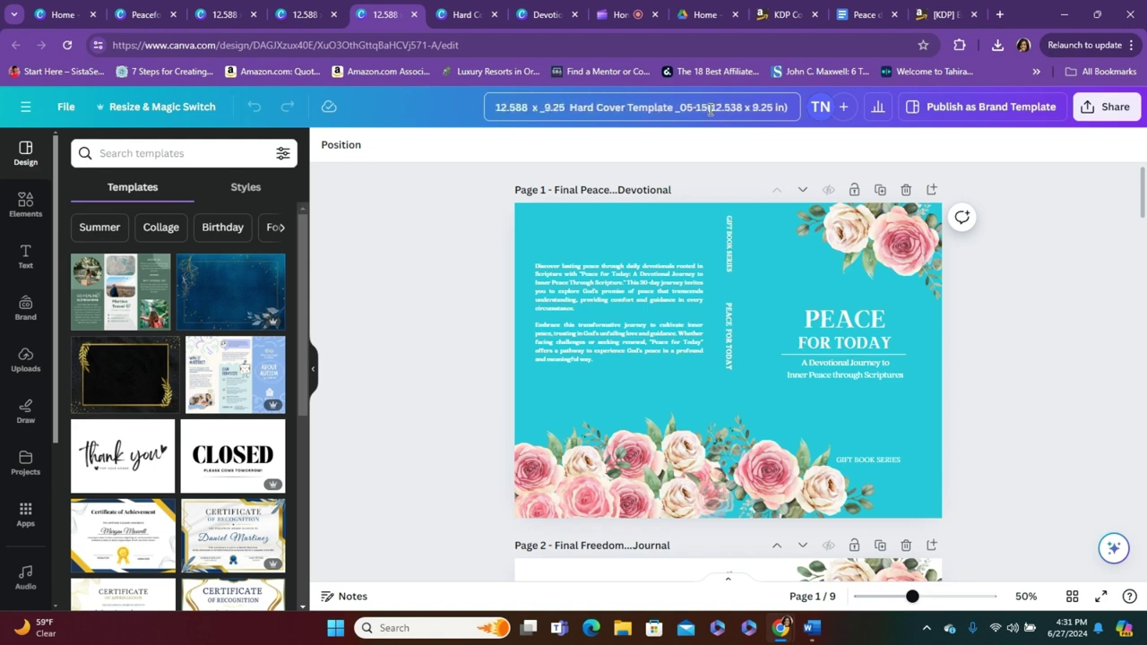
{"action": "key", "text": "BackSpace"}
{"action": "key", "text": "BackSpace"}
{"action": "key", "text": "BackSpace"}
{"action": "key", "text": "BackSpace"}
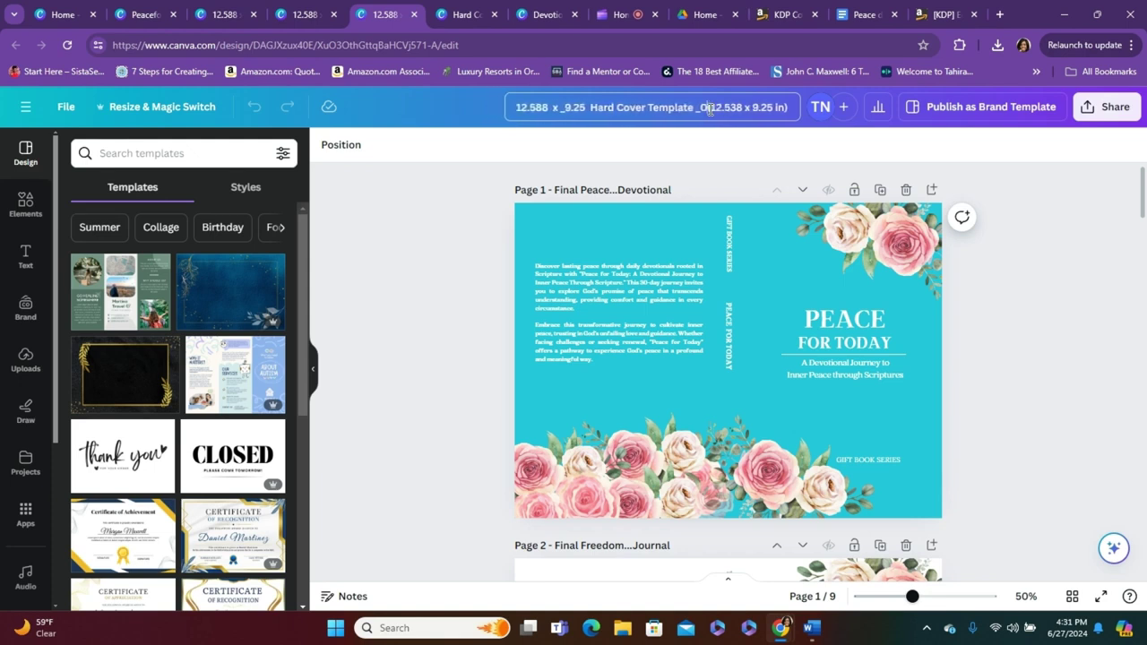
{"action": "type", "text": "6-"}
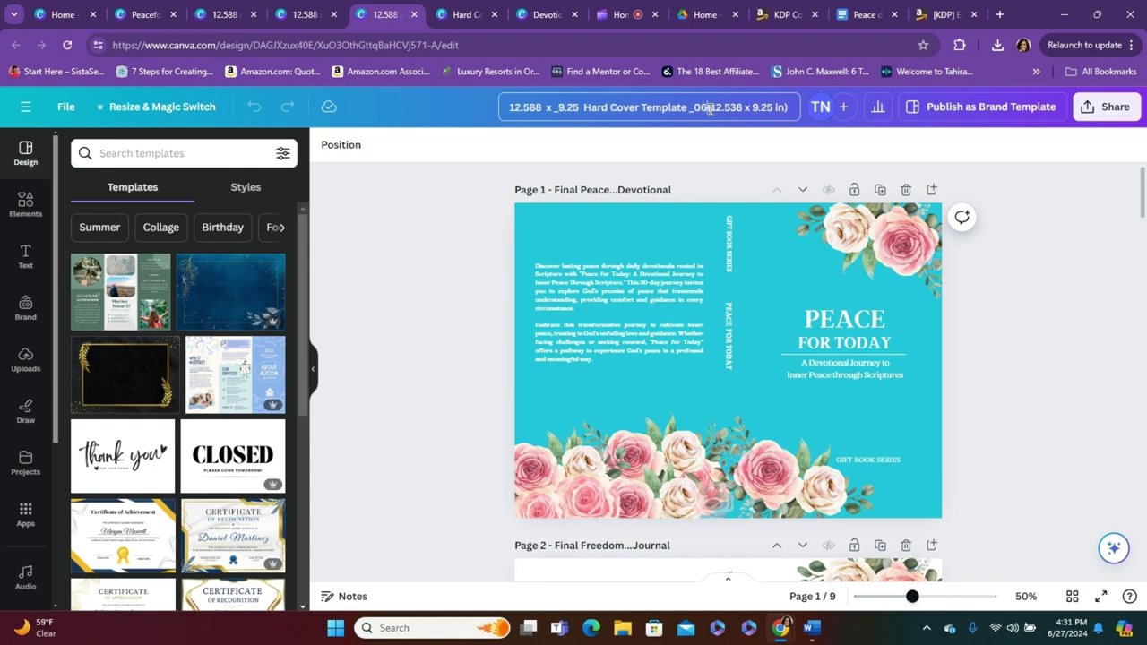
{"action": "type", "text": "27"}
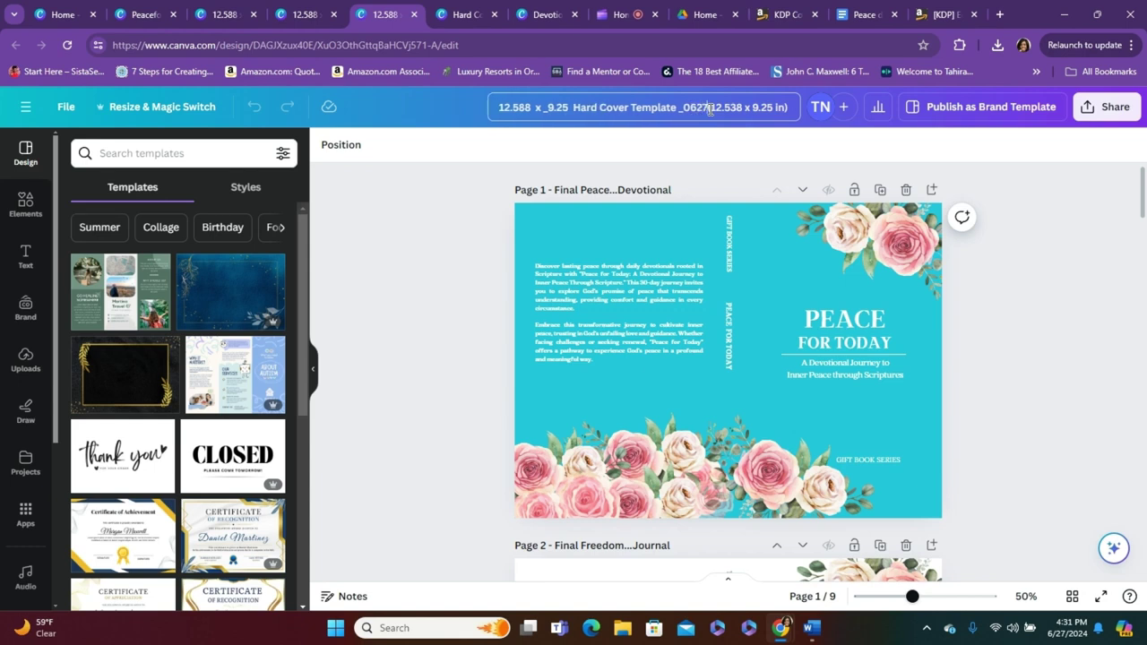
{"action": "type", "text": "-2"}
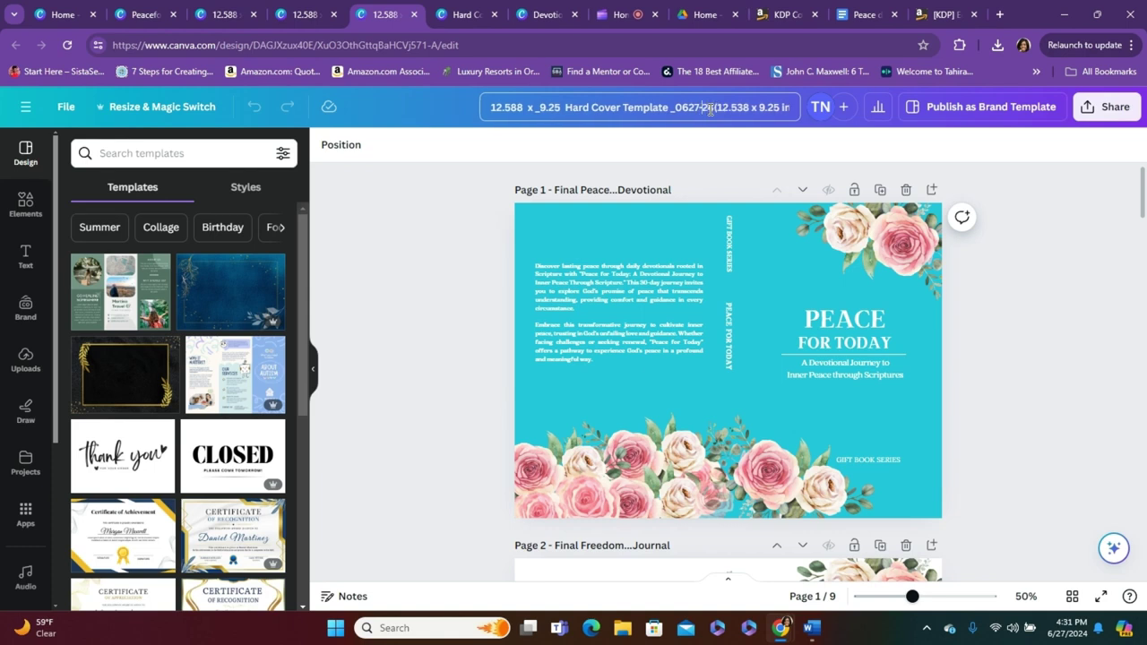
{"action": "type", "text": "4"}
{"action": "key", "text": "Left"}
{"action": "key", "text": "Left"}
{"action": "key", "text": "Left"}
{"action": "key", "text": "Left"}
{"action": "key", "text": "Left"}
{"action": "type", "text": "-"}
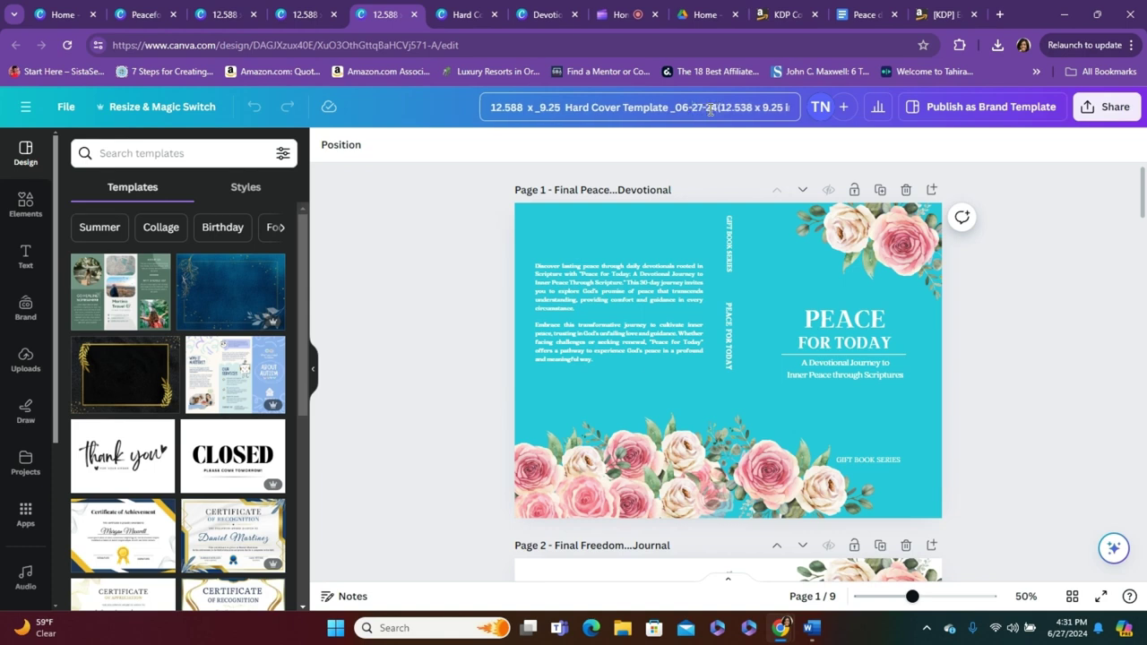
{"action": "key", "text": "Left"}
{"action": "key", "text": "Left"}
{"action": "key", "text": "Left"}
{"action": "key", "text": "Left"}
{"action": "key", "text": "Left"}
{"action": "key", "text": "Left"}
{"action": "key", "text": "Left"}
{"action": "key", "text": "Left"}
{"action": "key", "text": "Left"}
{"action": "key", "text": "Left"}
{"action": "key", "text": "Left"}
{"action": "key", "text": "Left"}
{"action": "key", "text": "Left"}
{"action": "key", "text": "Left"}
{"action": "key", "text": "Left"}
{"action": "key", "text": "Left"}
{"action": "key", "text": "Left"}
{"action": "key", "text": "Left"}
{"action": "key", "text": "Left"}
{"action": "key", "text": "Left"}
{"action": "key", "text": "BackSpace"}
{"action": "key", "text": "BackSpace"}
{"action": "key", "text": "BackSpace"}
{"action": "key", "text": "BackSpace"}
{"action": "key", "text": "BackSpace"}
{"action": "key", "text": "BackSpace"}
{"action": "key", "text": "BackSpace"}
{"action": "key", "text": "BackSpace"}
{"action": "key", "text": "BackSpace"}
{"action": "key", "text": "BackSpace"}
{"action": "key", "text": "BackSpace"}
{"action": "key", "text": "BackSpace"}
{"action": "key", "text": "BackSpace"}
{"action": "key", "text": "BackSpace"}
{"action": "key", "text": "BackSpace"}
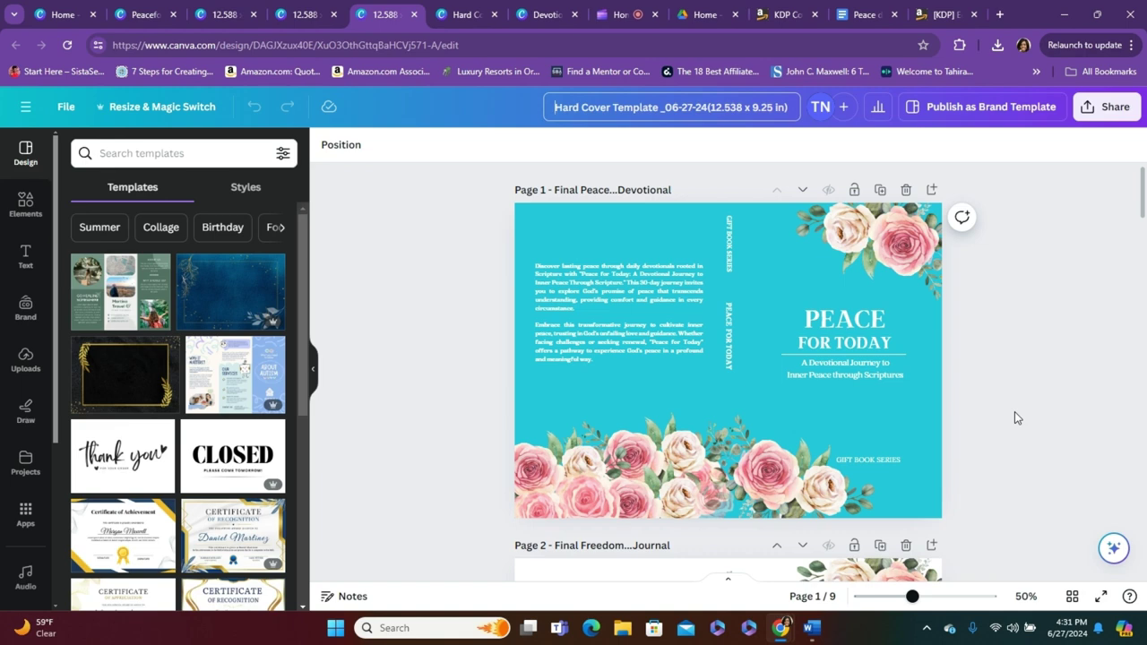
Switch back to the KDP cover calculator listing the 12.538 × 9.25 in paperback cover with 0.288 in spine.
{"action": "left_click", "coordinate": [792, 16]}
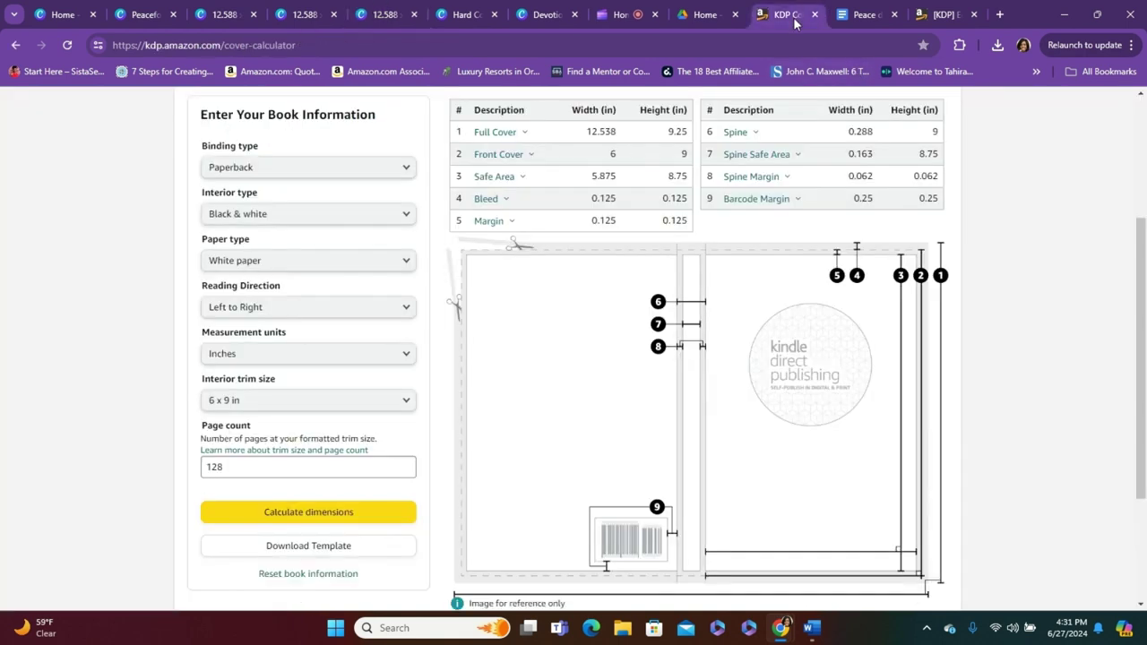